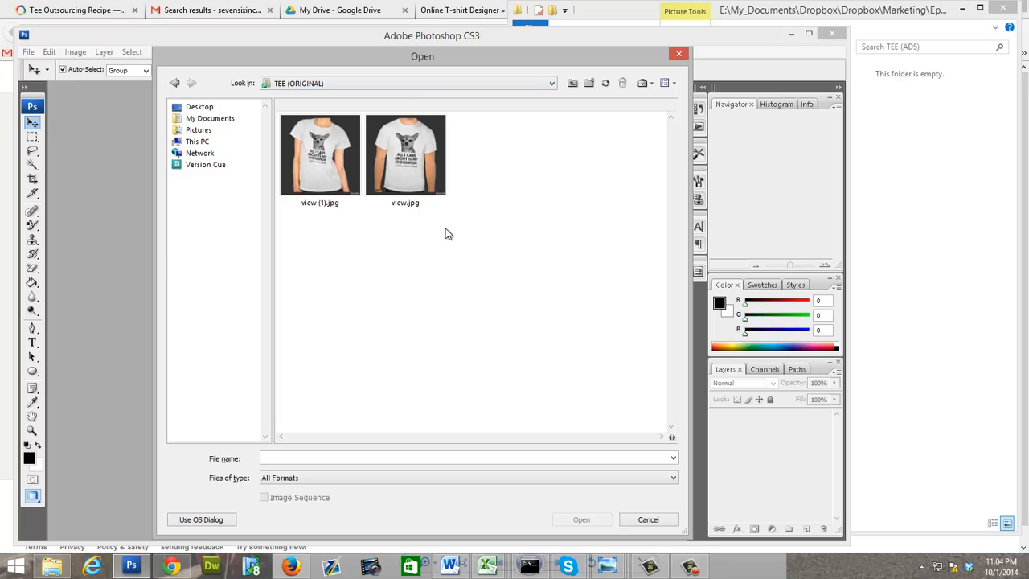
Step: Open NEWSFEEDADTEMPLATE.psd from the DESIGNER RESOURCES folder inside Epic Buzz Tees
left_click_drag(453, 230, 341, 214)
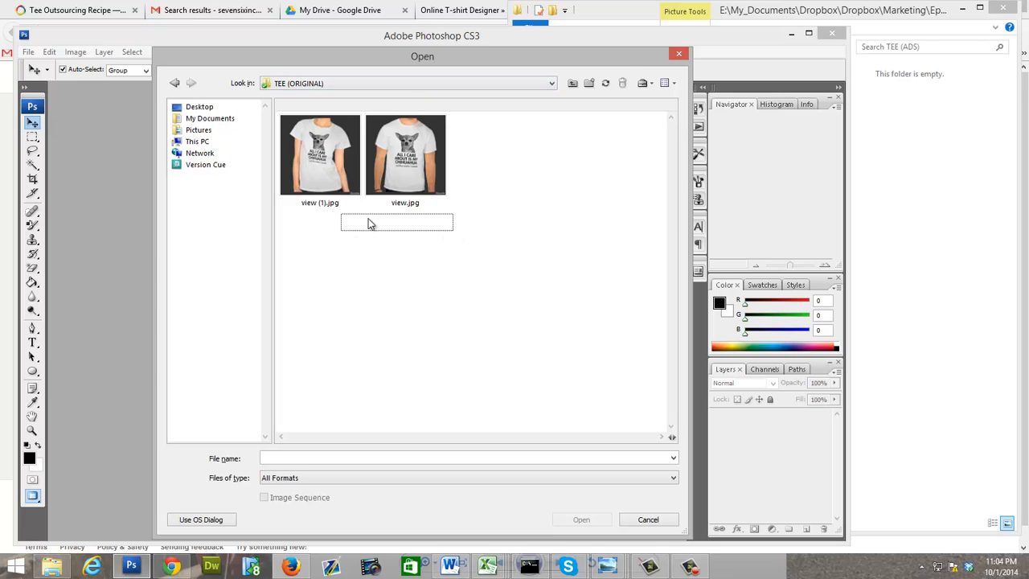
left_click(574, 82)
left_click(575, 83)
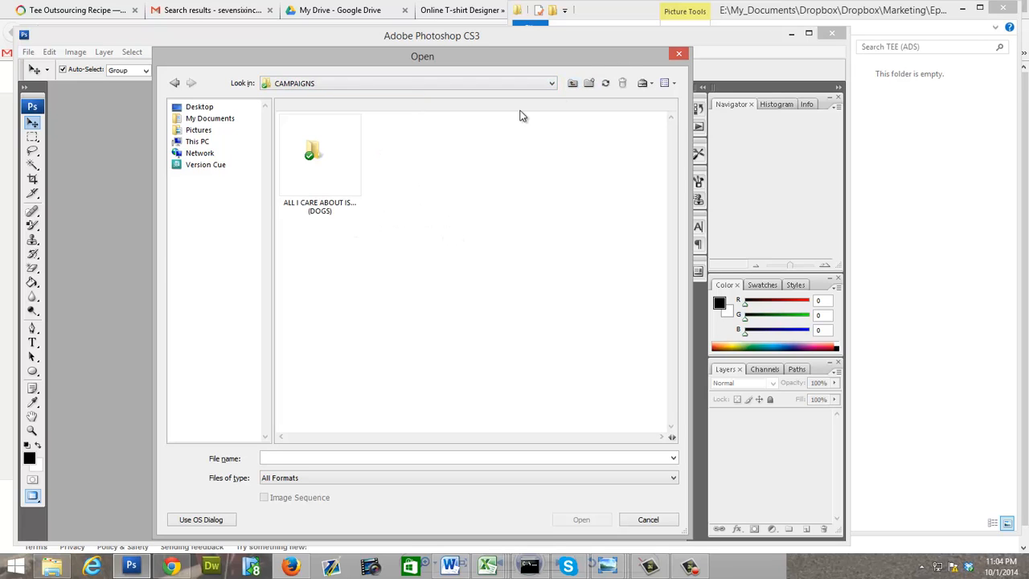
left_click(572, 83)
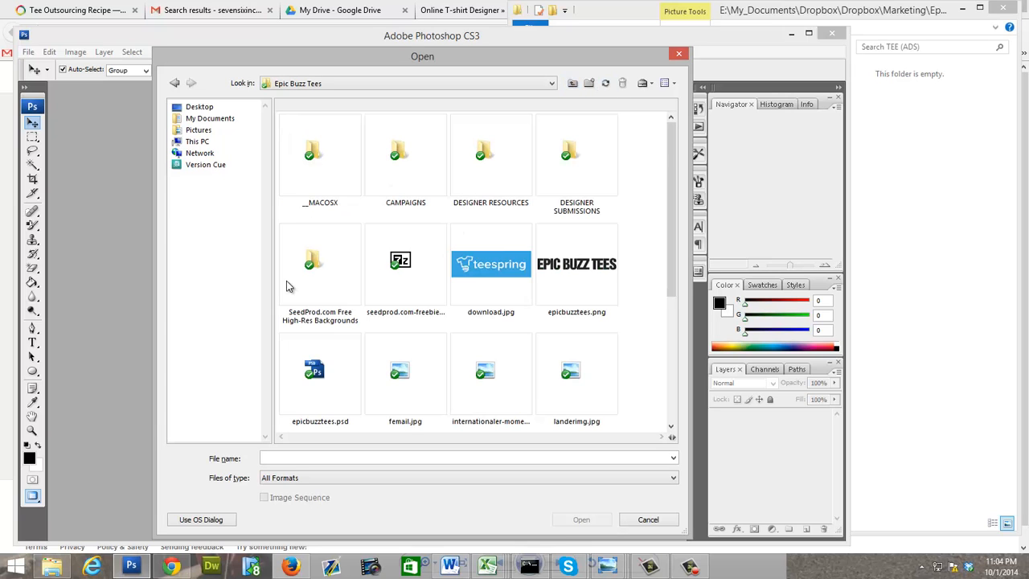
left_click(479, 181)
double_click(479, 182)
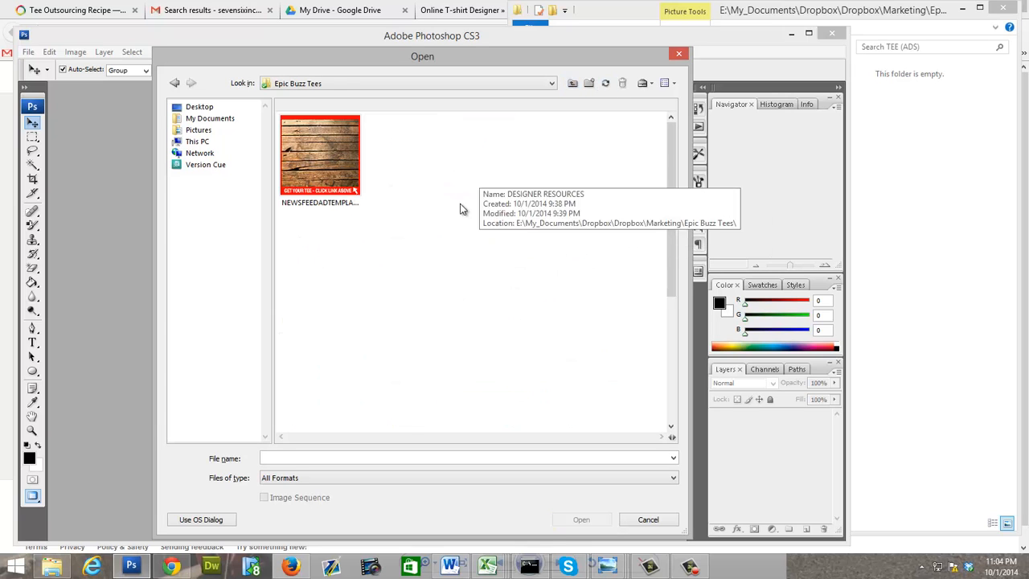
double_click(338, 177)
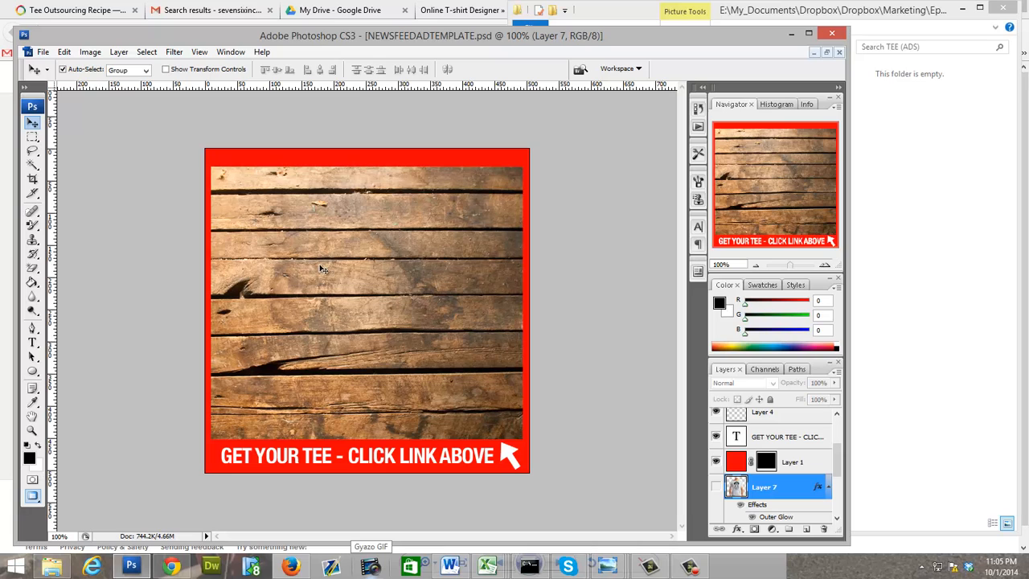
Step: Open view (1).jpg and view.jpg together from the TEE (ORIGINAL) folder of the ALL I CARE ABOUT IS... (DOGS) campaign
left_click(43, 51)
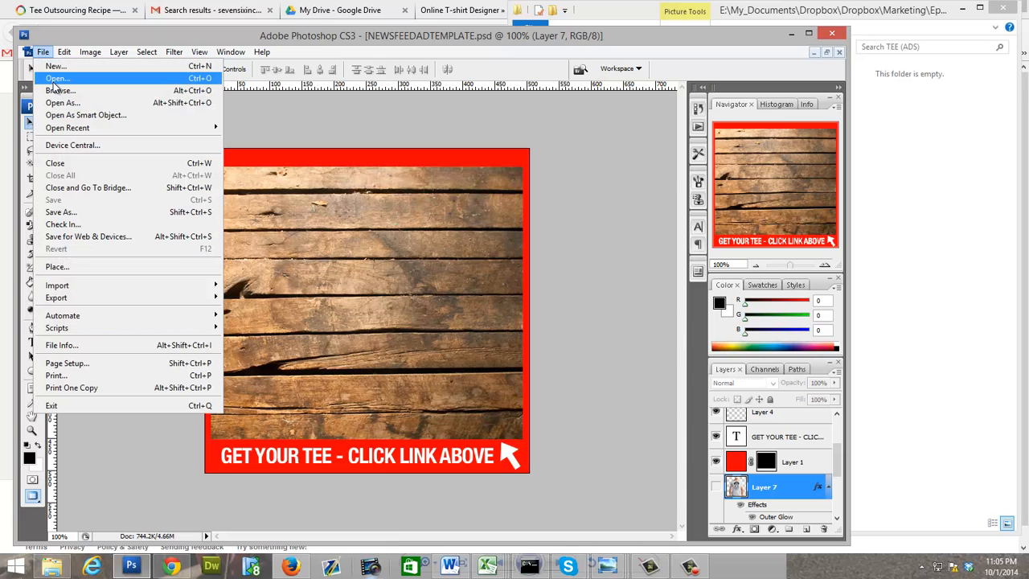
left_click(54, 79)
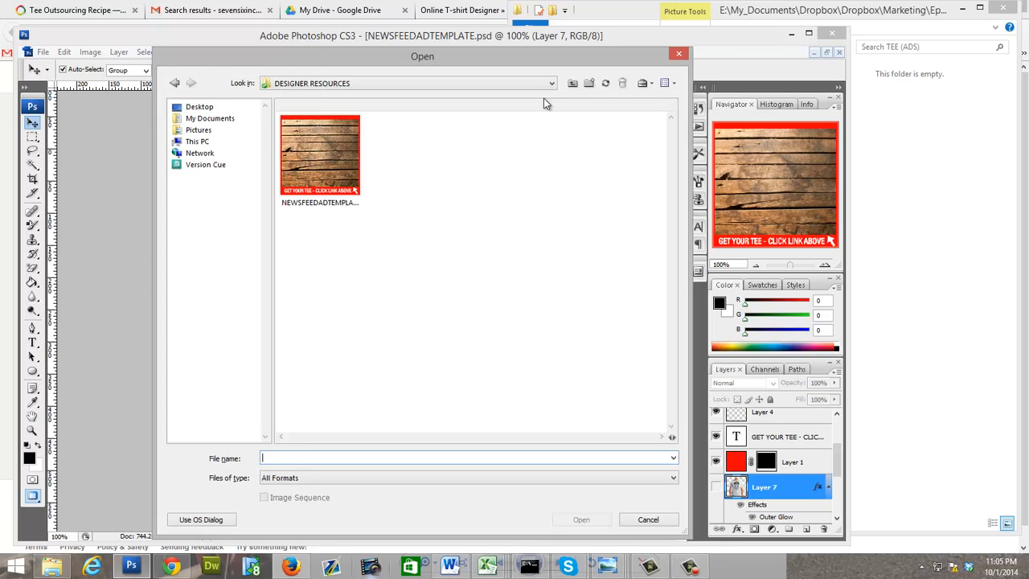
left_click(570, 84)
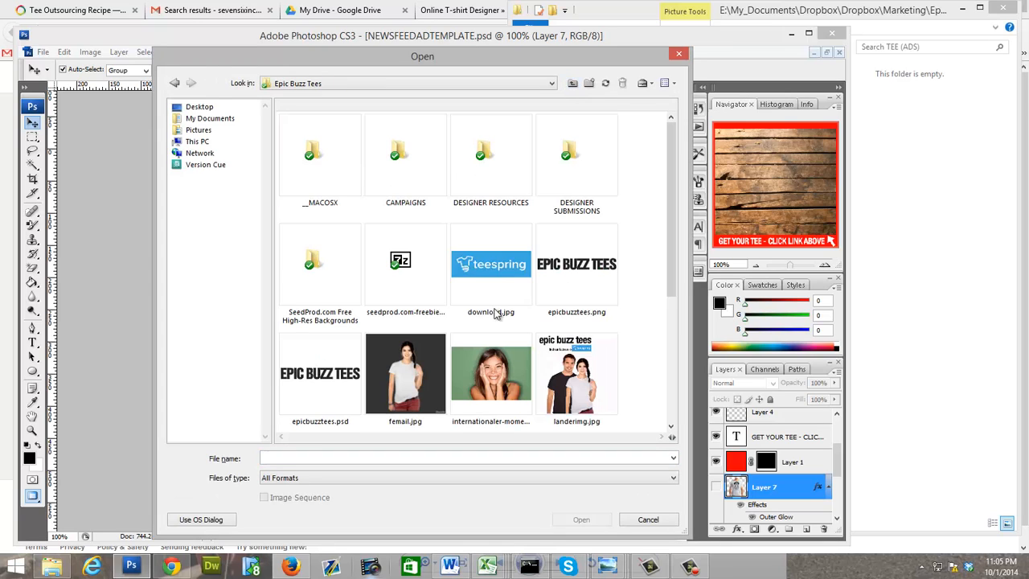
left_click(579, 180)
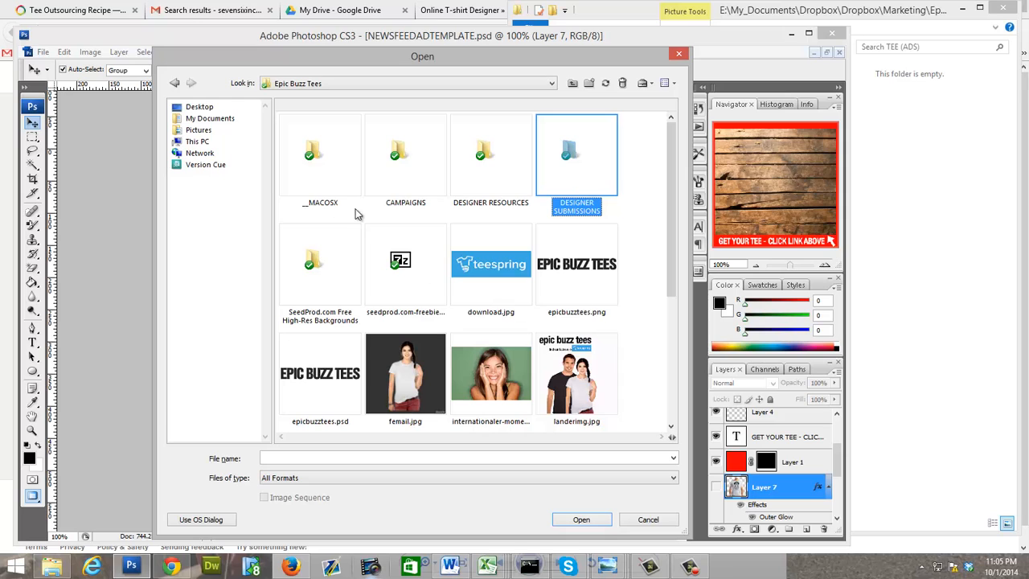
left_click(418, 172)
double_click(420, 170)
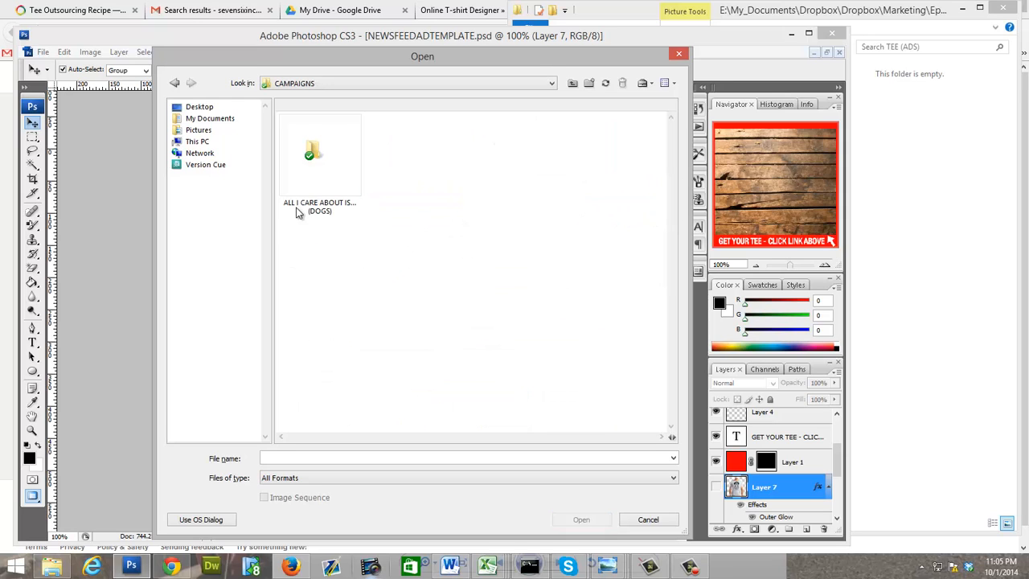
double_click(313, 182)
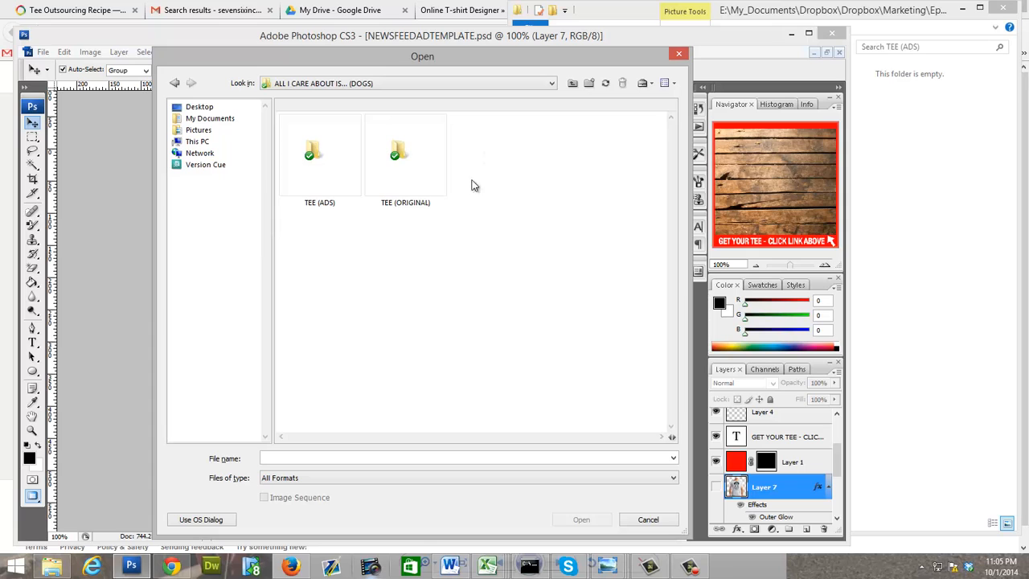
left_click(405, 156)
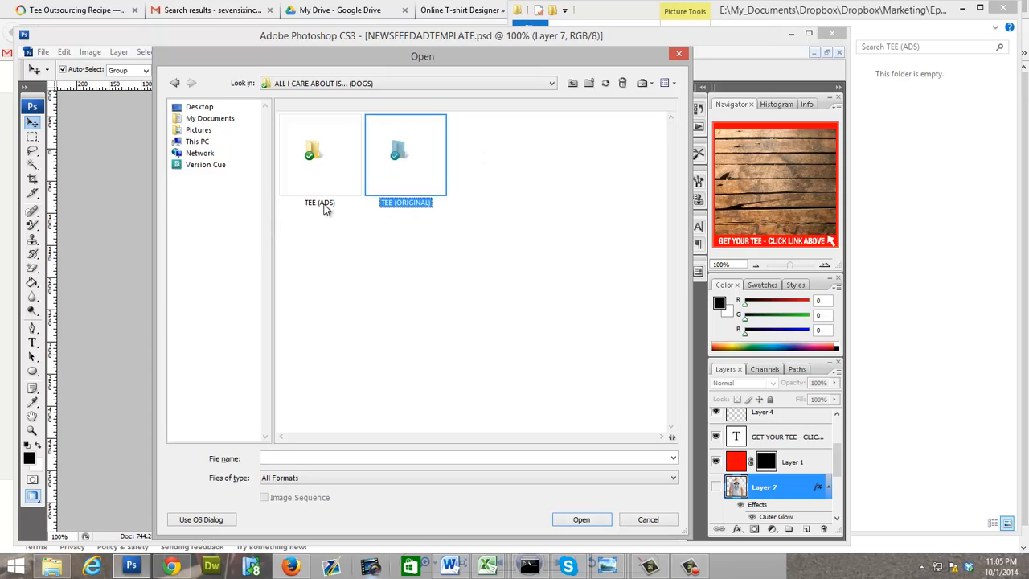
double_click(413, 169)
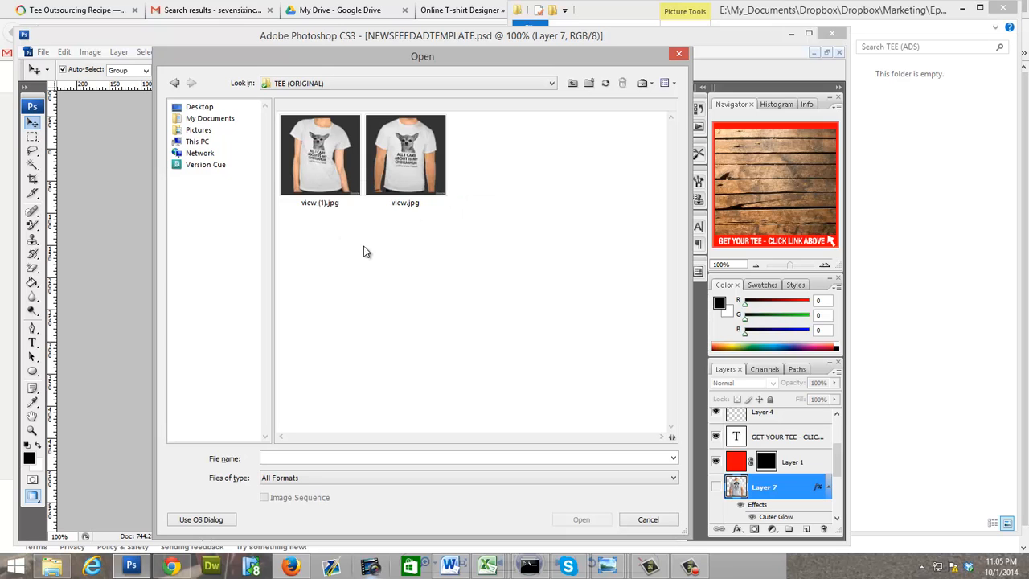
left_click_drag(325, 218, 433, 172)
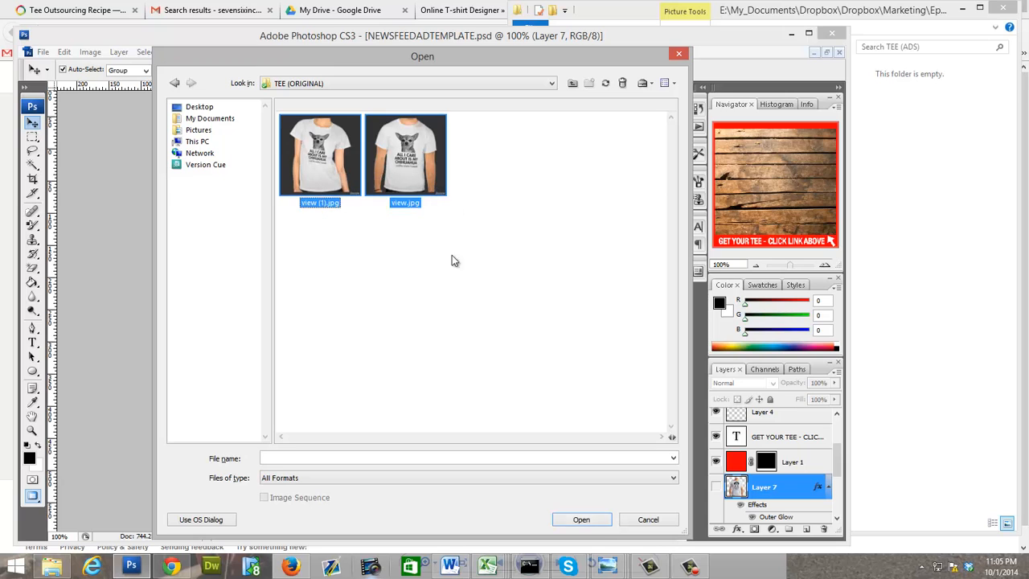
left_click(577, 519)
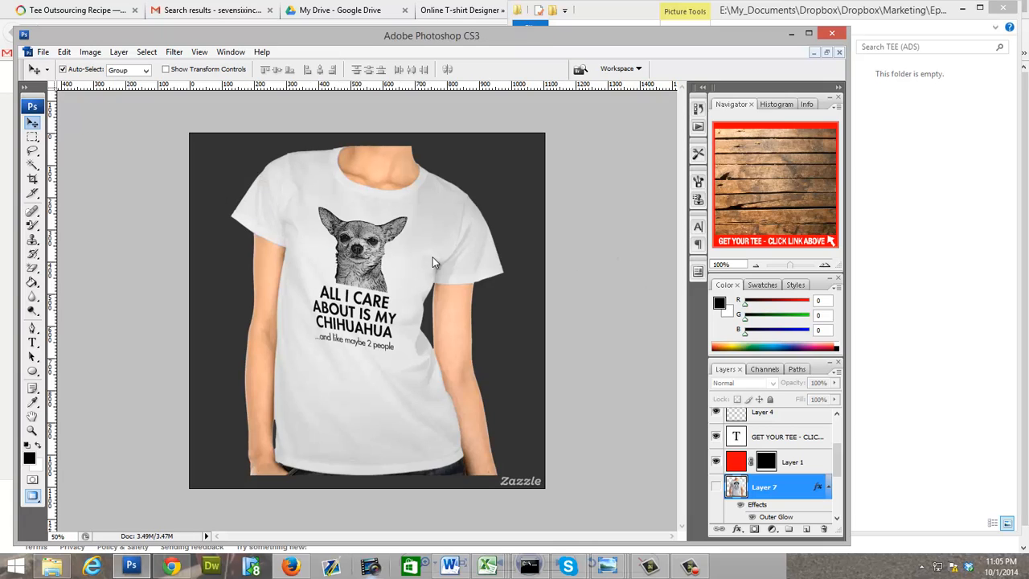
Step: Erase the dark background of view.jpg with the Magic Eraser at a tolerance of 30
left_click(32, 268)
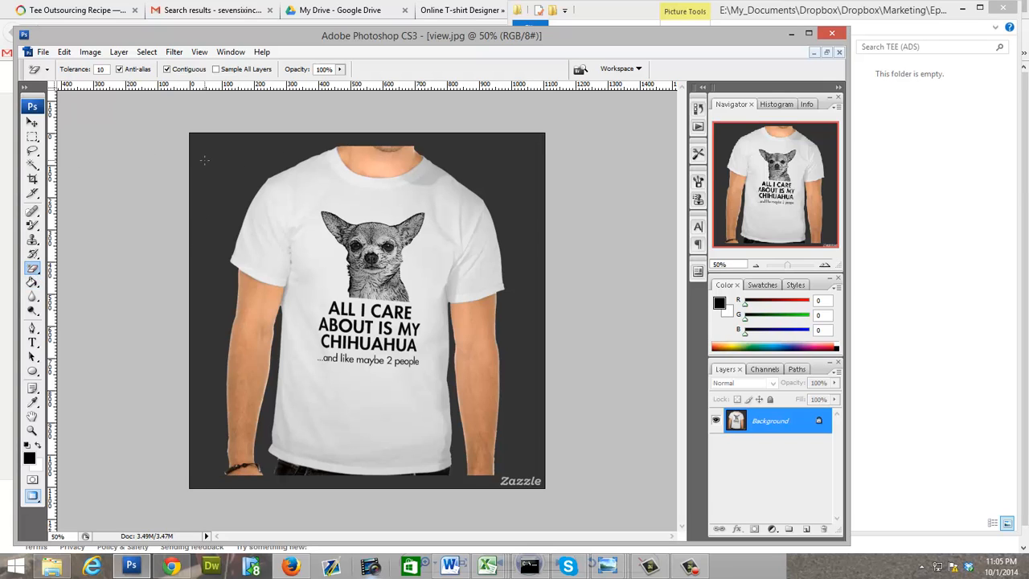
left_click(239, 187)
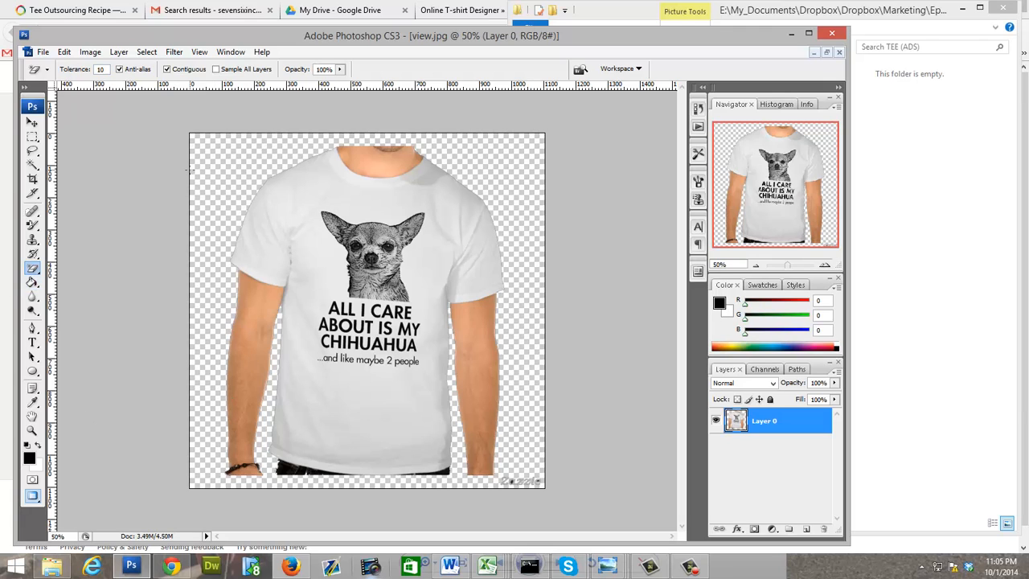
key("ctrl+z")
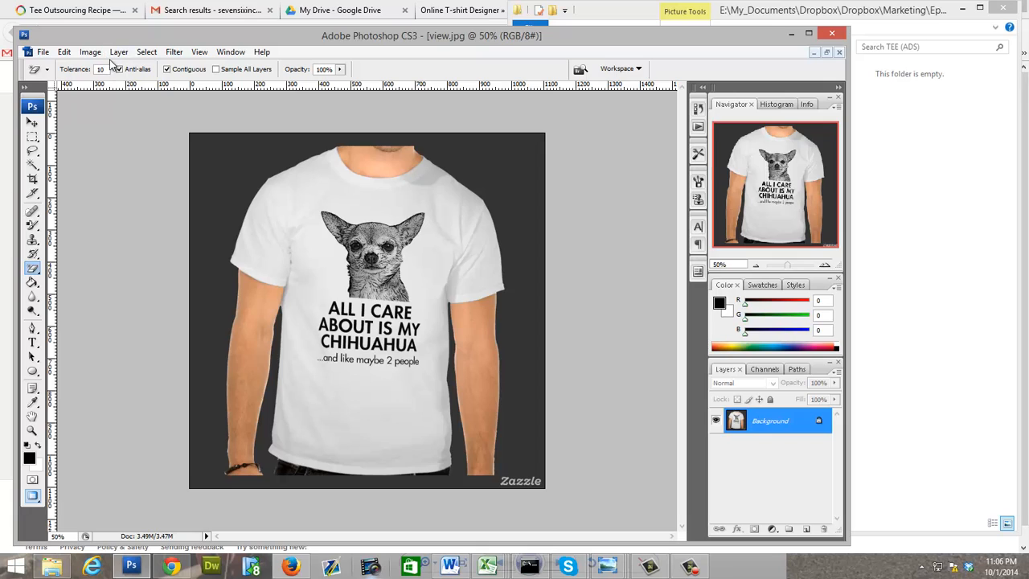
left_click(63, 71)
type("2")
key("BackSpace")
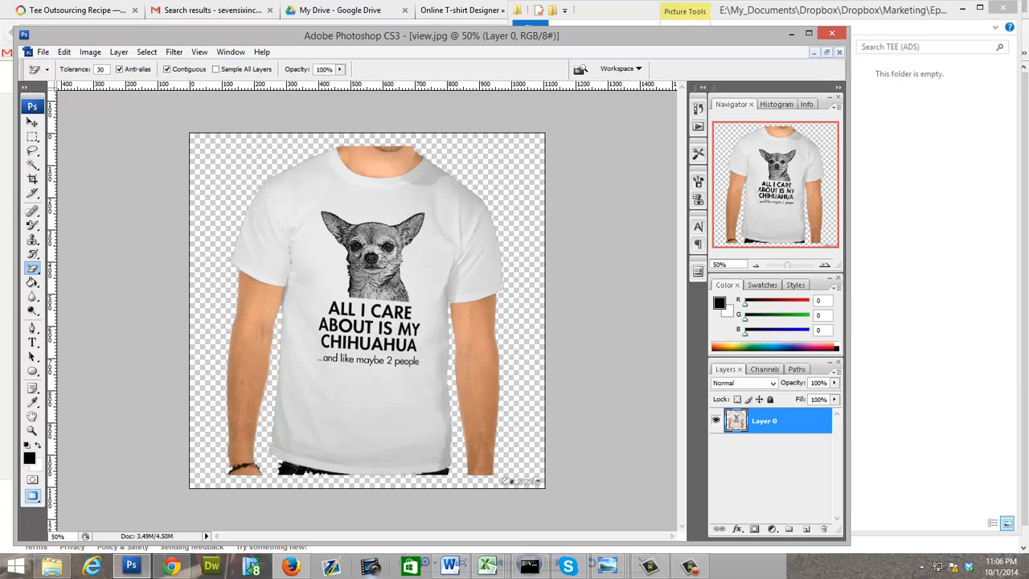
Step: Float the document windows and erase the dark background of view (1).jpg, including the gaps between the arms and the shirt
left_click(824, 53)
left_click_drag(320, 105, 631, 114)
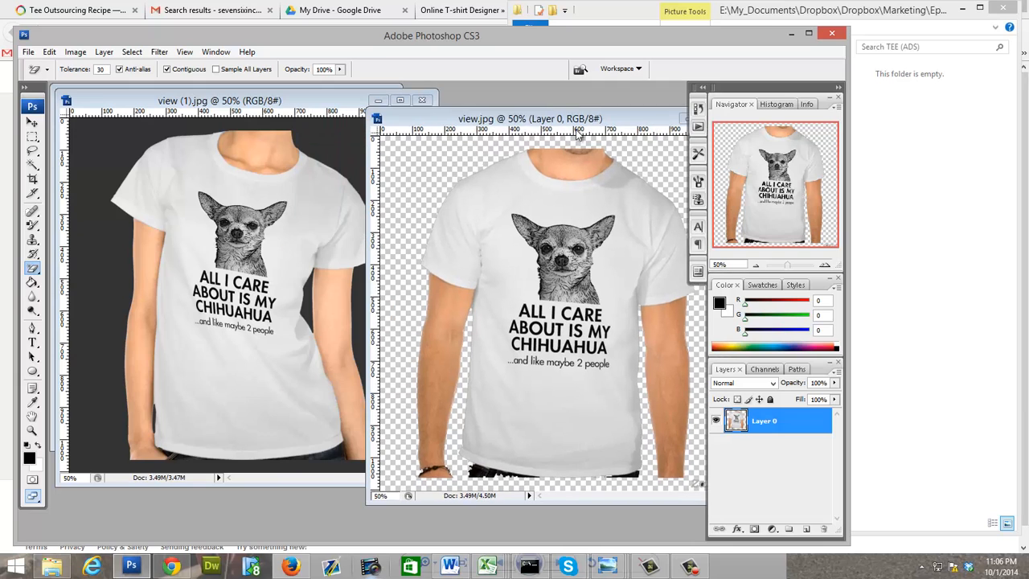
left_click(97, 174)
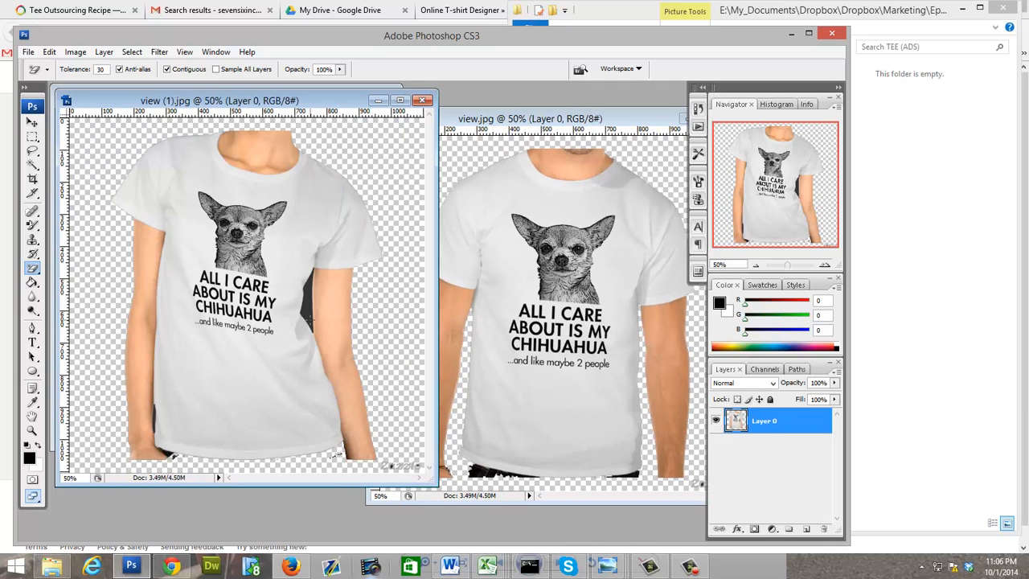
left_click(302, 330)
left_click(154, 418)
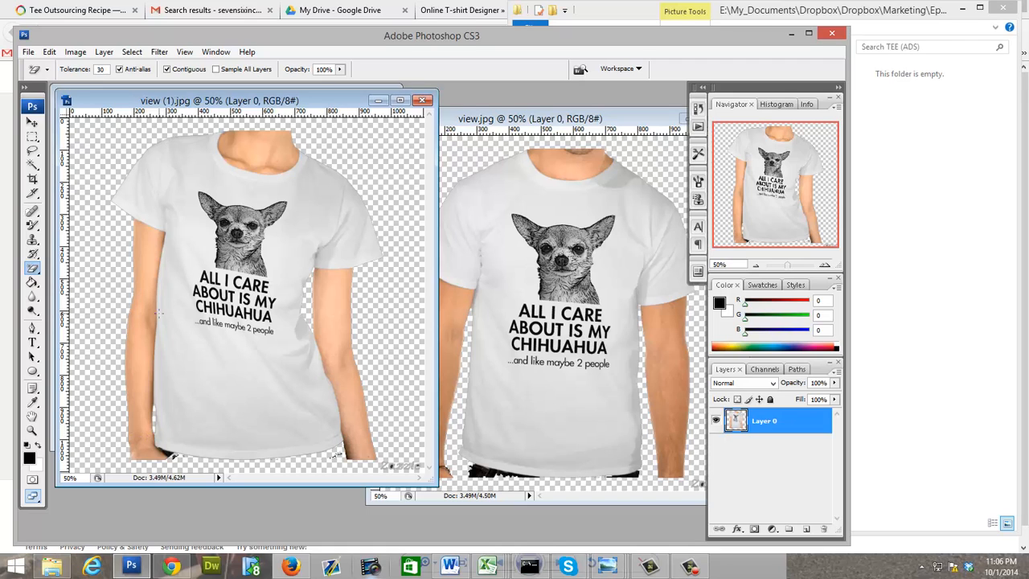
Step: Copy the women's tee cut-out from view (1).jpg into NEWSFEEDADTEMPLATE.psd and shift it down until the neckline is inside the frame
left_click_drag(296, 104, 641, 123)
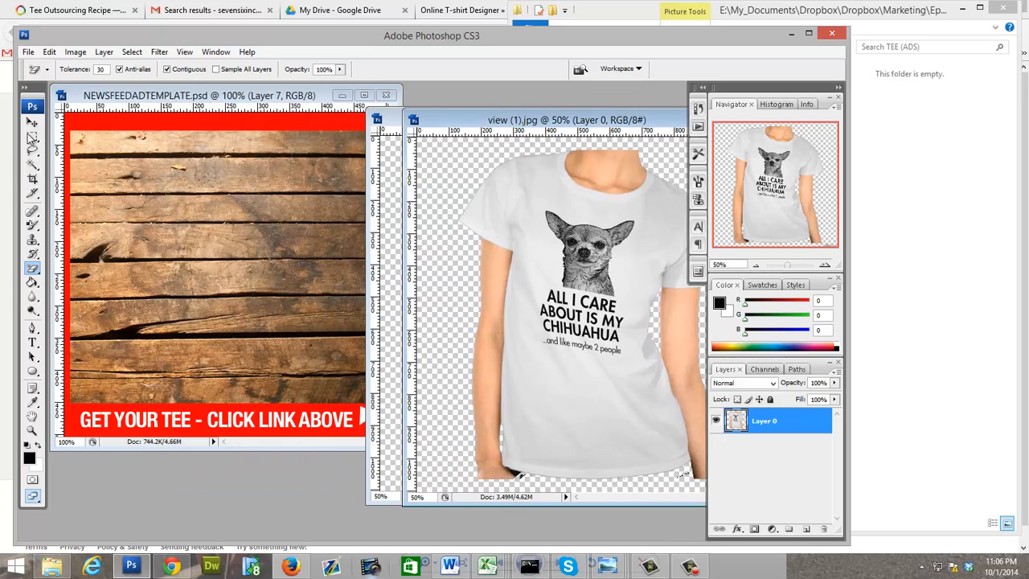
left_click(32, 122)
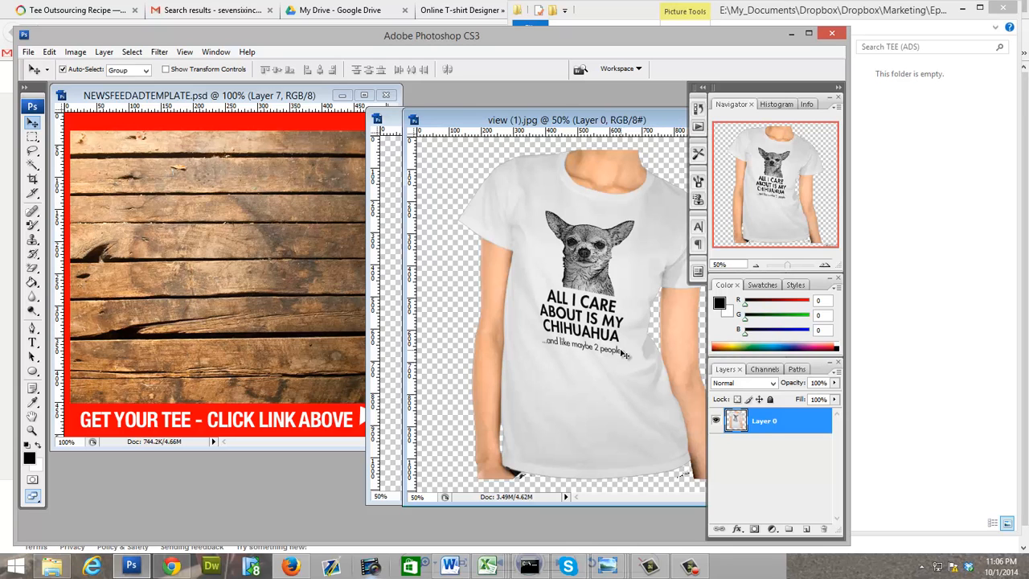
left_click_drag(551, 334, 269, 315)
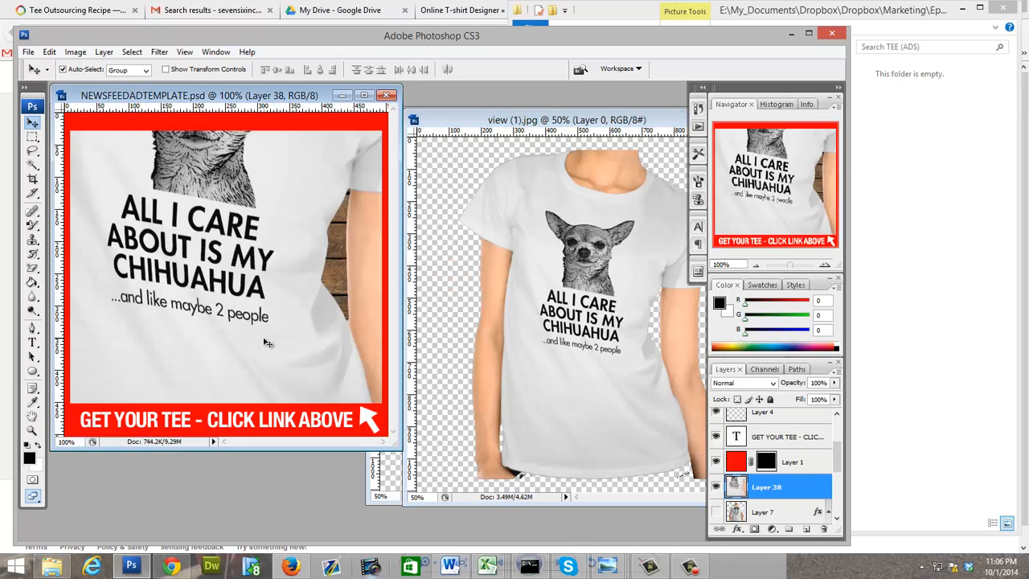
left_click_drag(250, 238, 330, 415)
left_click_drag(282, 96, 346, 116)
left_click_drag(322, 317, 312, 347)
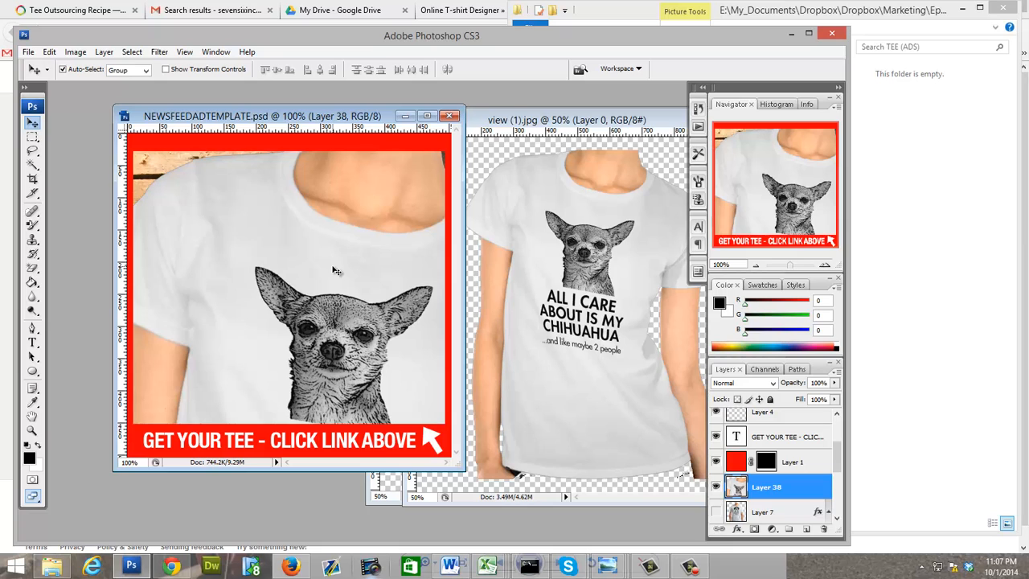
Step: Scale the women's tee layer in the template proportionally to about 56.1% with Free Transform
key("ctrl+t")
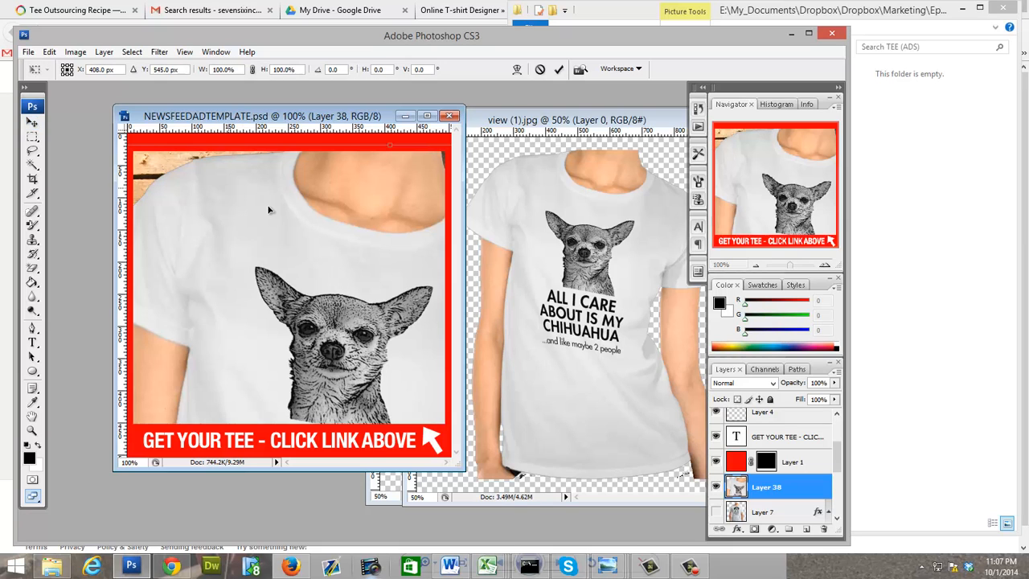
left_click_drag(266, 205, 305, 229)
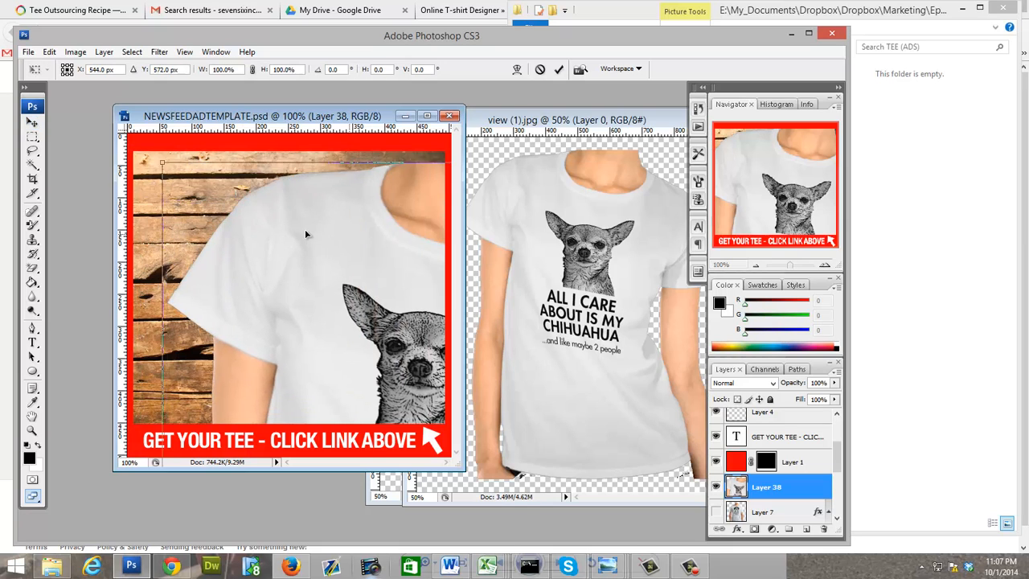
left_click(30, 54)
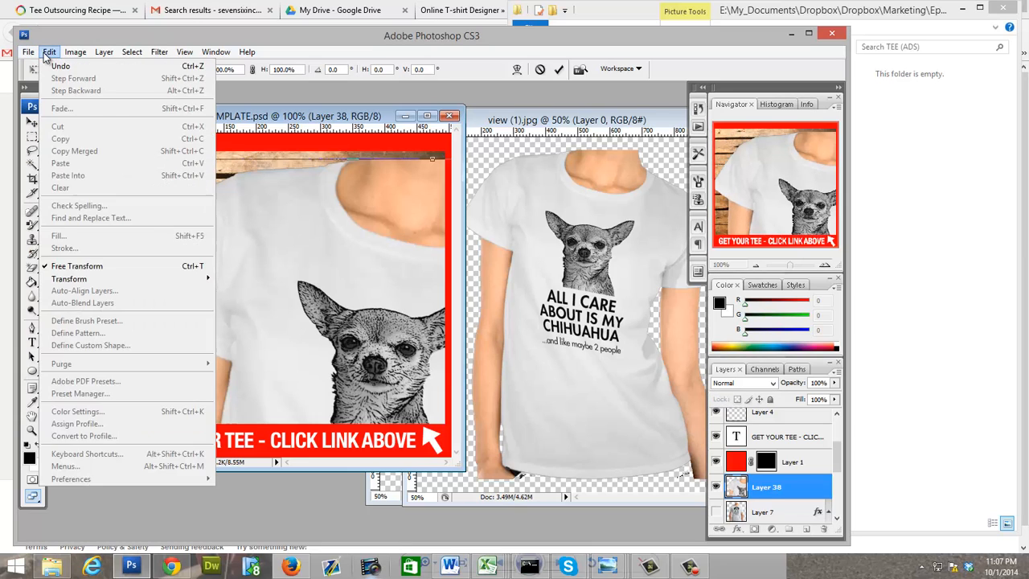
left_click(49, 51)
left_click(49, 51)
left_click_drag(304, 272, 335, 314)
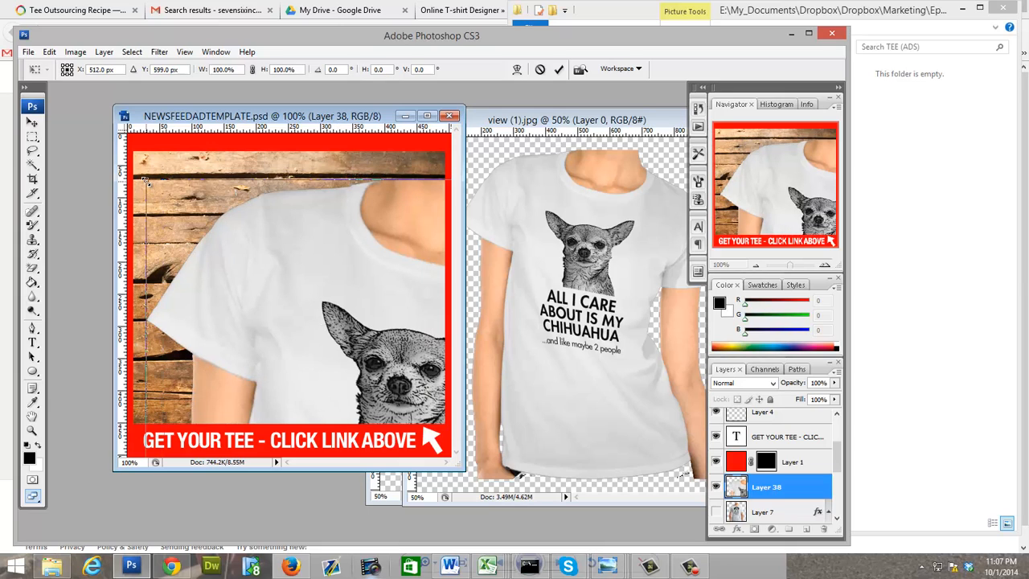
left_click_drag(148, 185, 278, 323)
left_click_drag(366, 349, 242, 239)
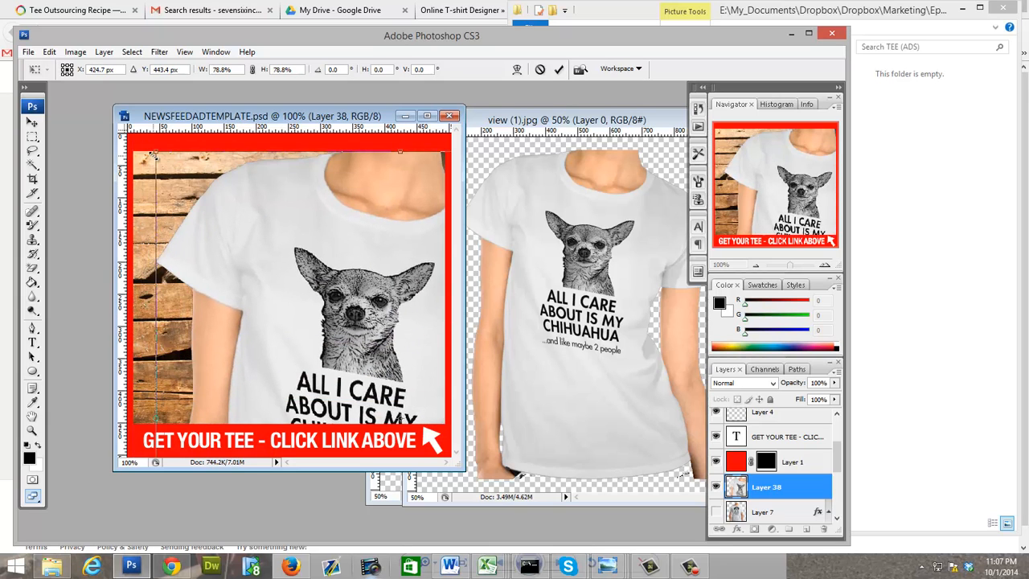
left_click_drag(150, 152, 208, 154)
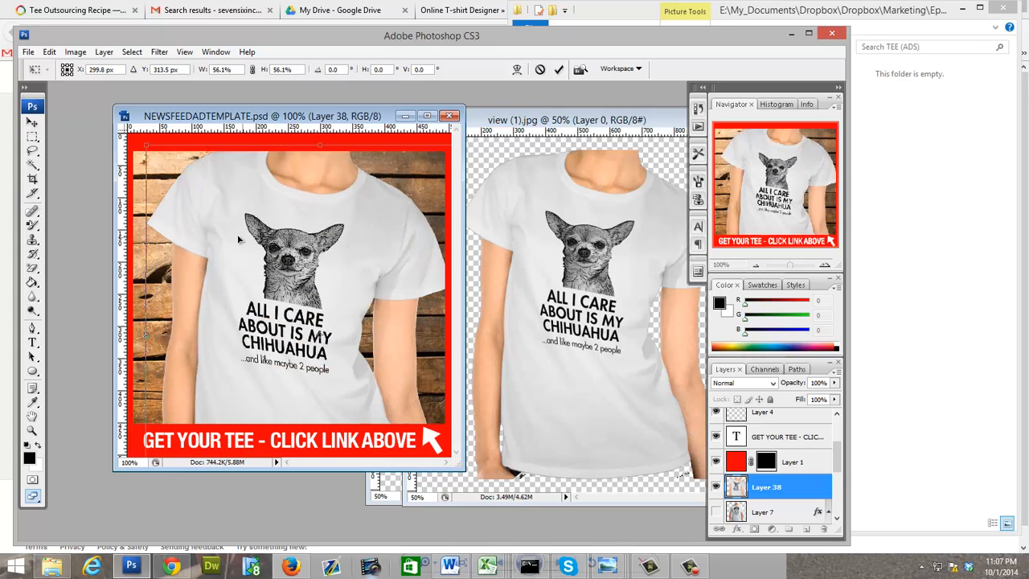
Step: Shift the scaled women's tee horizontally to X 284.8 px within the red frame and apply the transform
mouse_move(238, 239)
left_mouse_down()
mouse_move(223, 226)
mouse_move(237, 272)
mouse_move(233, 246)
mouse_move(173, 205)
mouse_move(181, 229)
mouse_move(193, 217)
mouse_move(229, 241)
mouse_move(235, 173)
mouse_move(237, 248)
mouse_move(225, 242)
mouse_move(234, 230)
mouse_move(219, 240)
left_mouse_up()
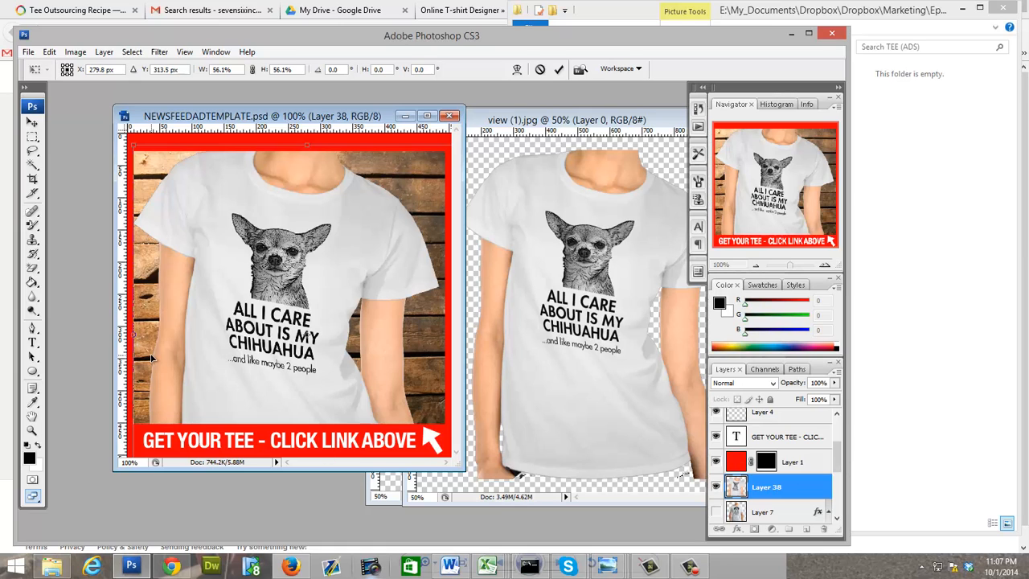
key("Right")
key("Right")
key("Right")
key("Right")
key("Right")
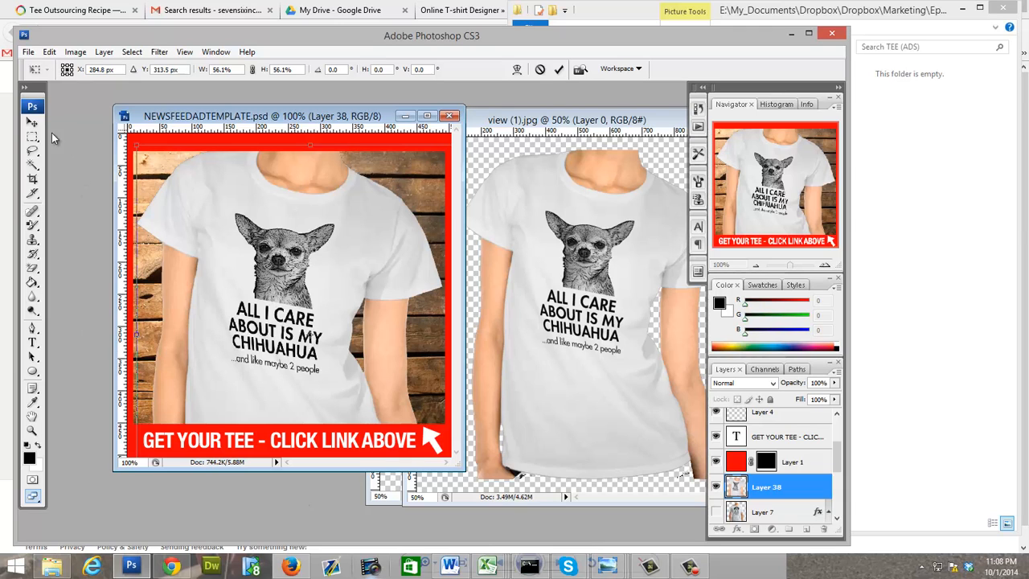
left_click(32, 121)
left_click(362, 201)
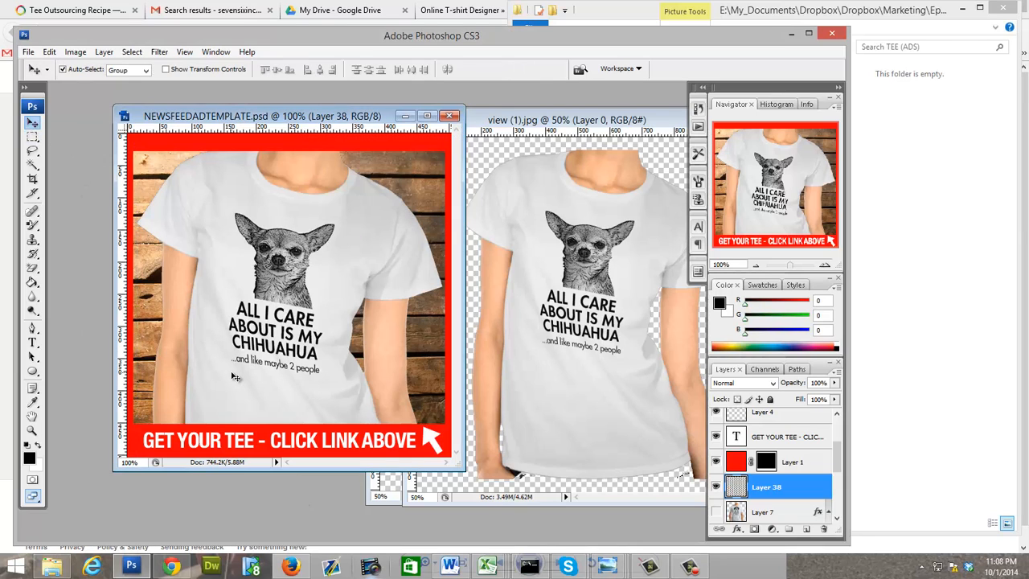
Step: Copy the men's tee cut-out from view.jpg into NEWSFEEDADTEMPLATE.psd and shift it down until its neckline is inside the frame
left_click_drag(567, 120, 719, 188)
left_click(523, 318)
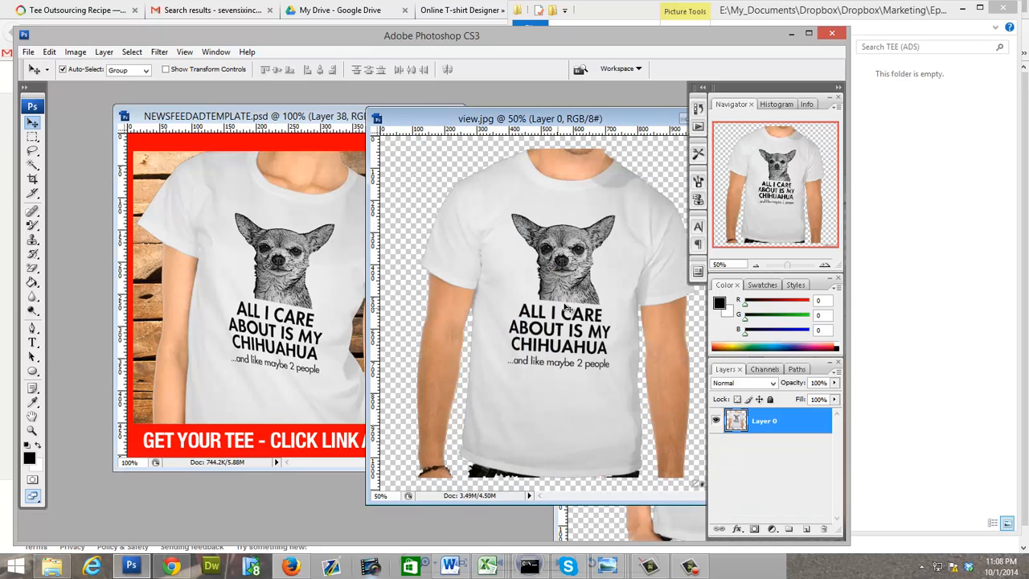
left_click_drag(567, 311, 349, 356)
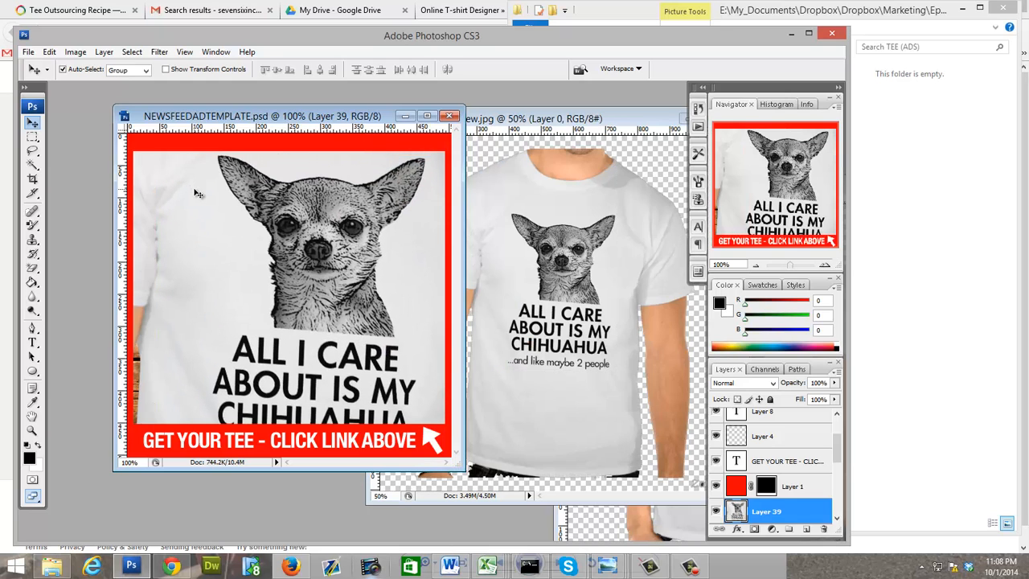
left_click_drag(196, 193, 336, 353)
Step: Scale the men's tee layer proportionally to about 57.1% with Free Transform and move it to about X 285 px, Y 328.7 px
key("ctrl+t")
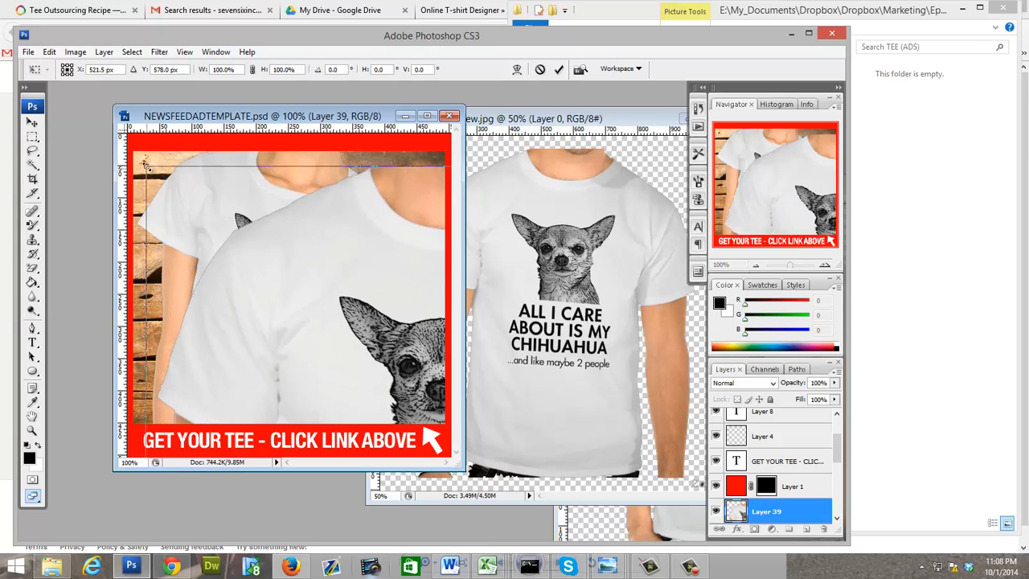
left_click_drag(148, 168, 325, 357)
left_click_drag(431, 402, 248, 235)
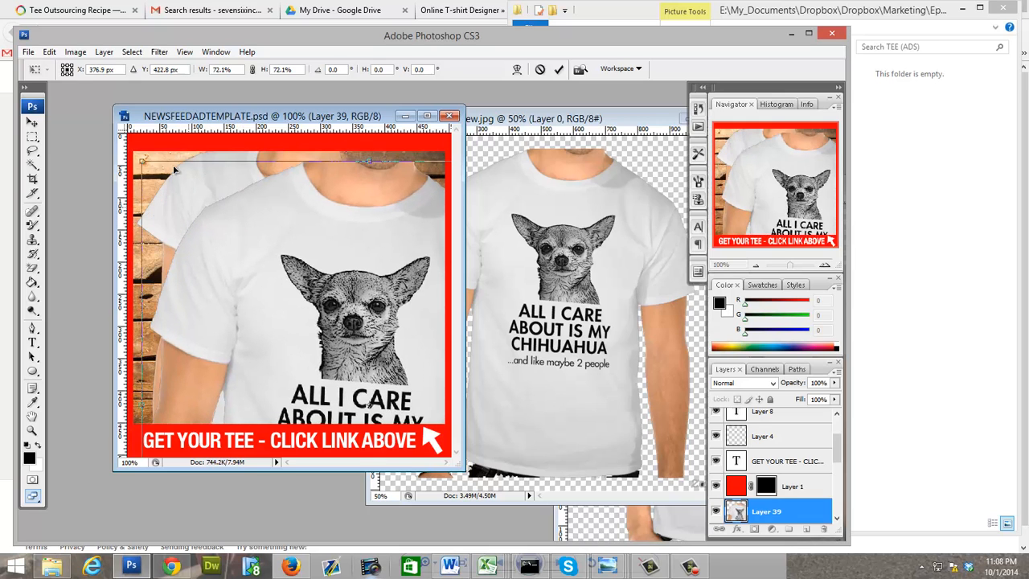
left_click_drag(142, 159, 202, 222)
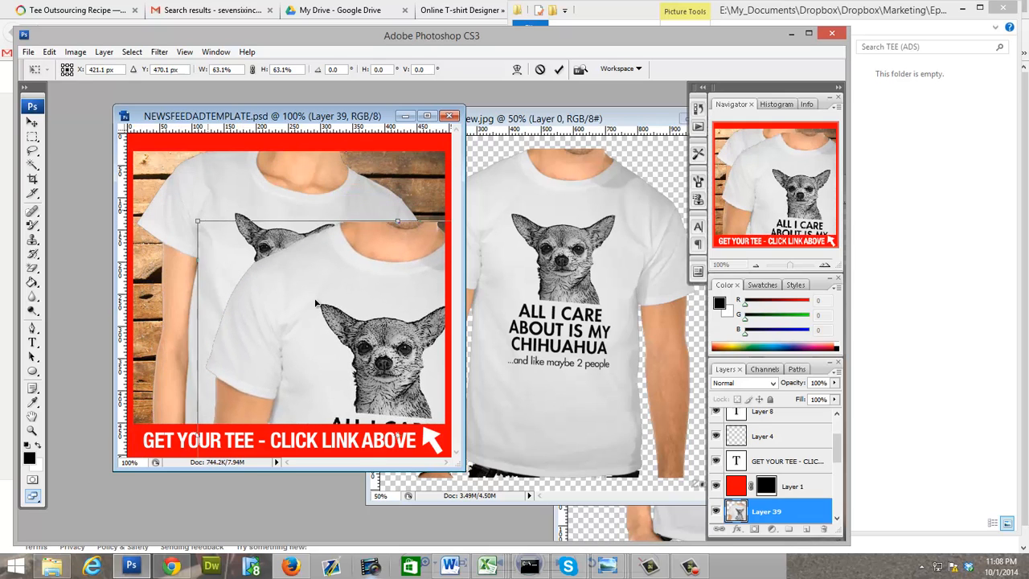
left_click_drag(376, 339, 406, 289)
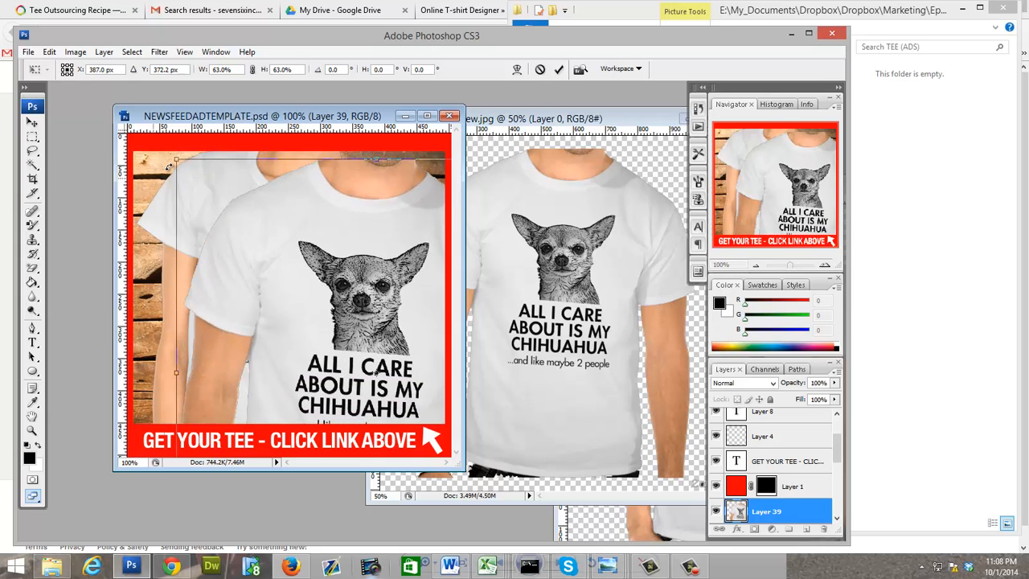
left_click_drag(194, 174, 215, 198)
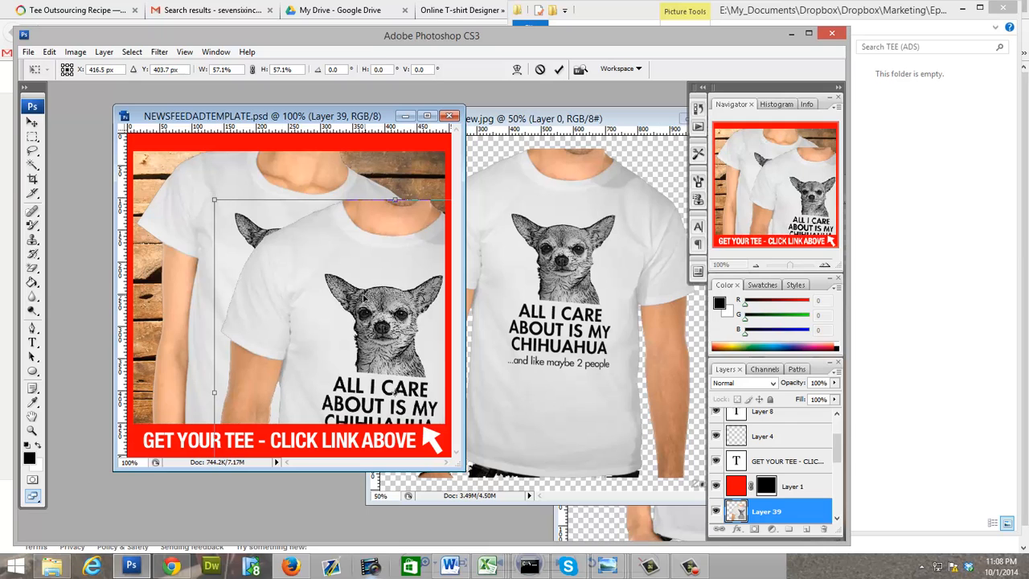
left_click_drag(357, 316, 283, 272)
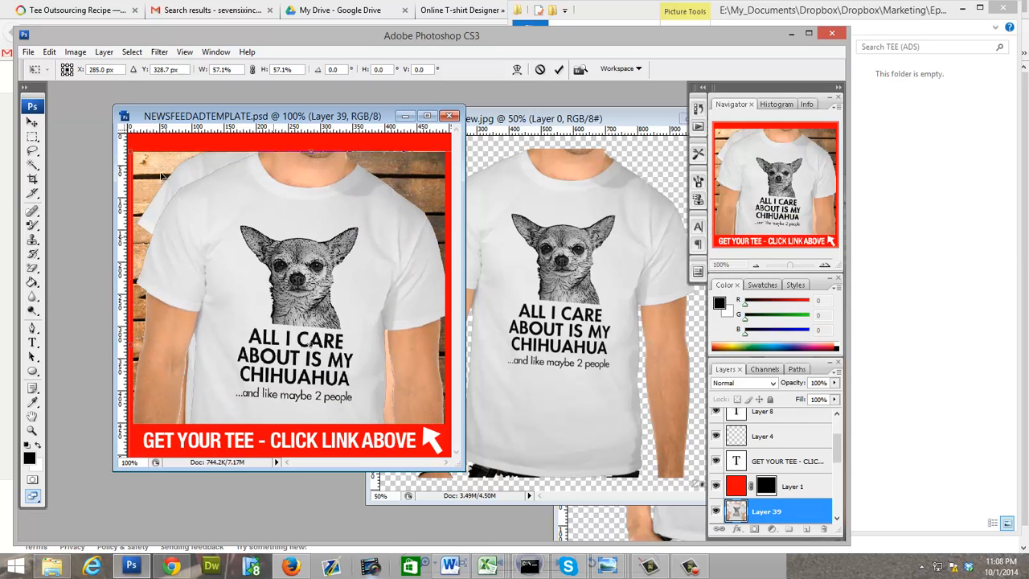
Step: Reduce the men's tee to about 54.3%, position it at X 276.6 px, Y 315.3 px, and apply the transform
left_click_drag(147, 155, 150, 170)
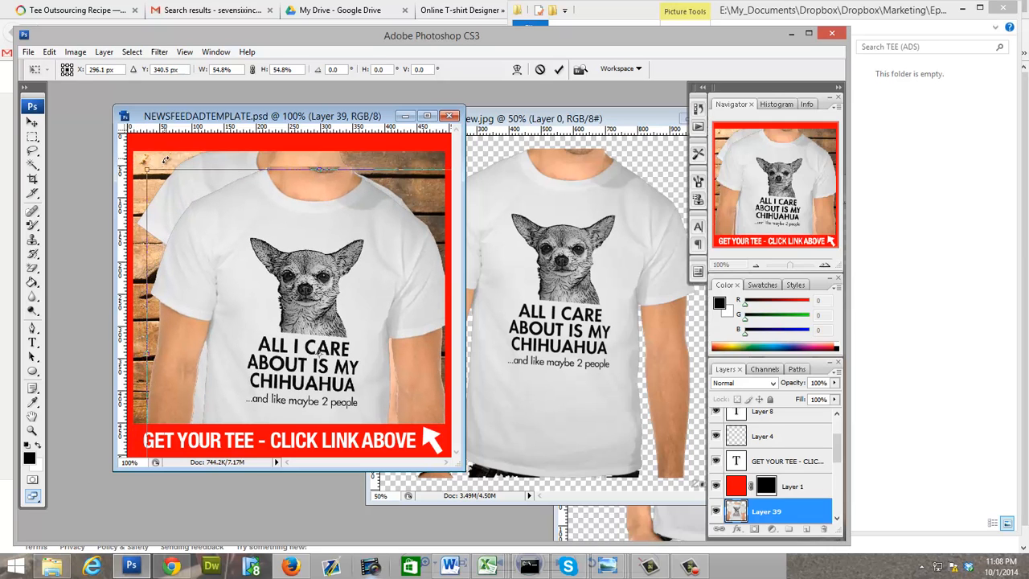
left_click_drag(278, 302, 267, 270)
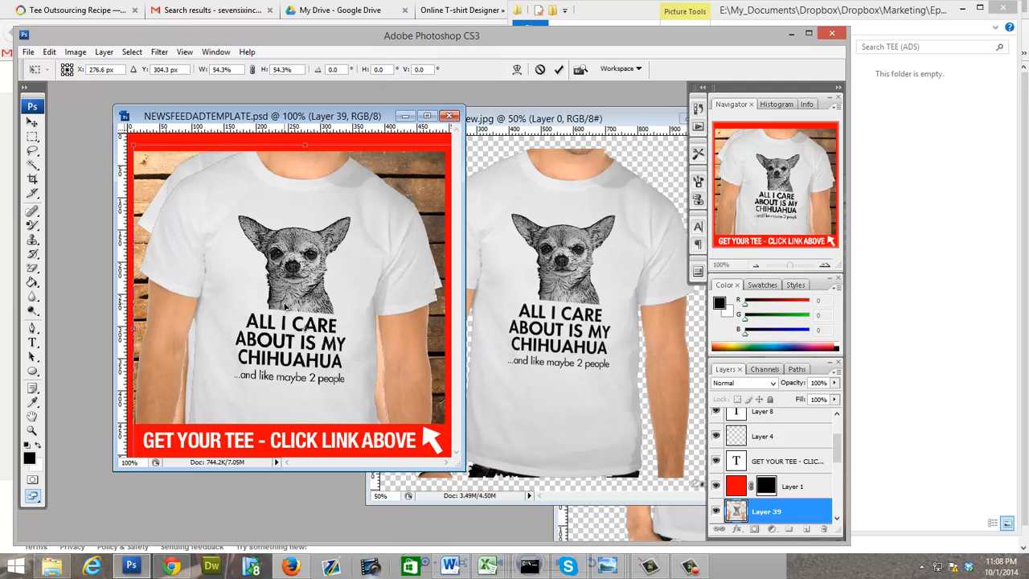
key("Down")
key("Down")
key("Down")
key("Down")
key("Down")
key("Down")
key("Down")
key("Down")
key("Down")
key("Down")
key("Down")
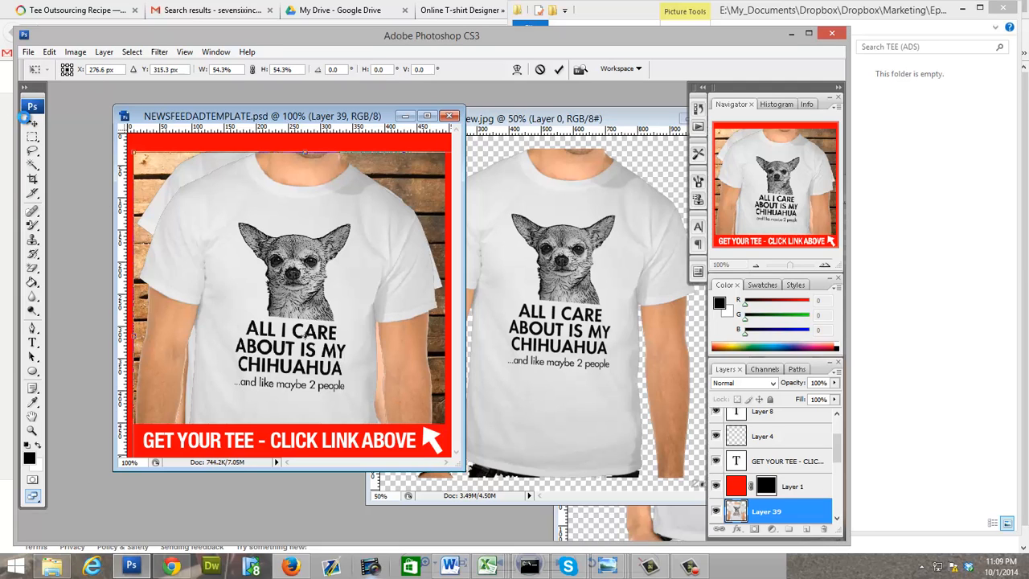
left_click(31, 123)
left_click(362, 203)
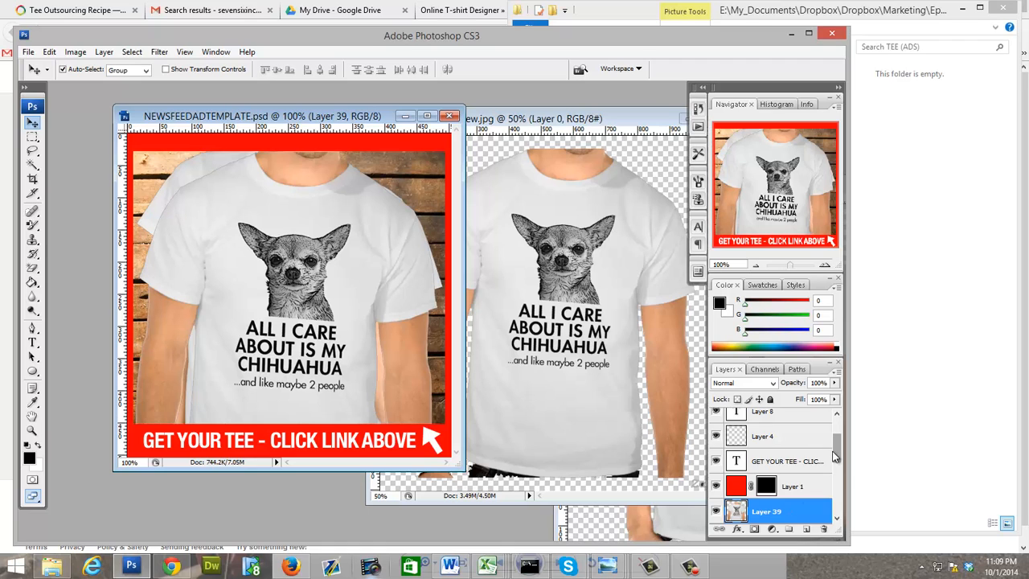
Step: Hide Layer 38 with the women's tee so only the men's tee shows in the template
scroll(840, 458, "down", 3)
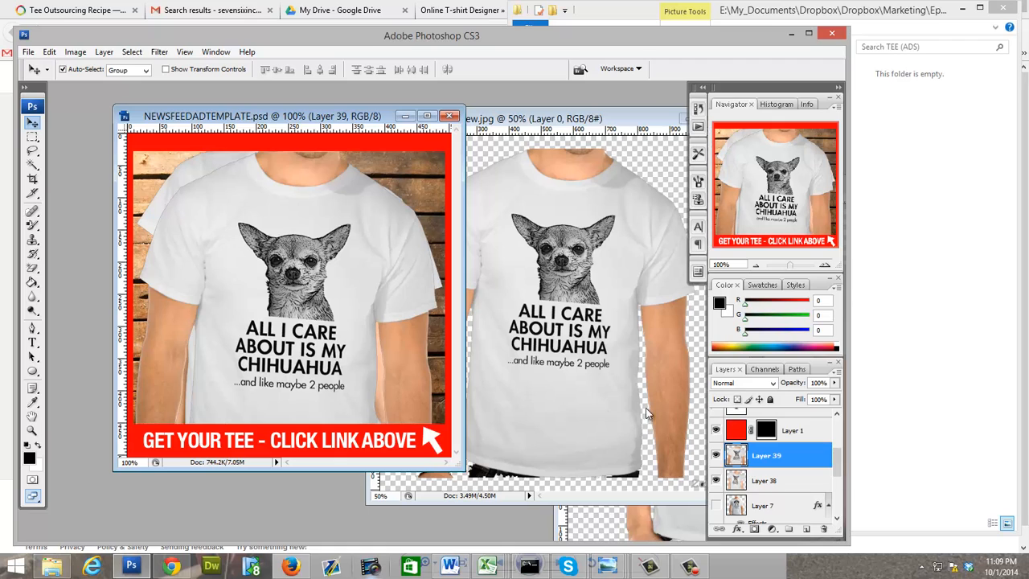
left_click(715, 480)
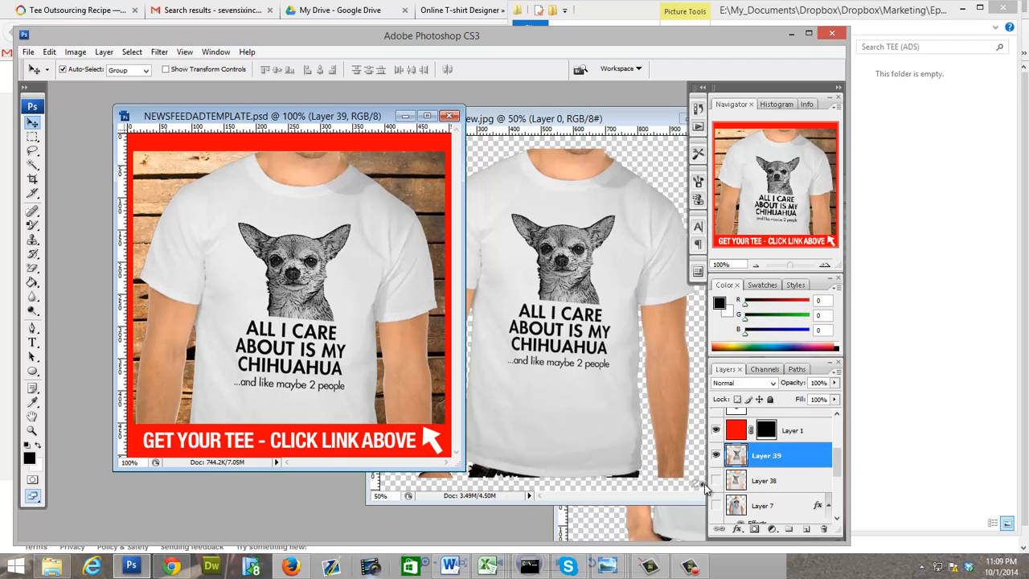
left_click(716, 481)
left_click(716, 481)
Step: Add a white Outer Glow with a spread of 34% to the men's tee on Layer 39
left_click(737, 530)
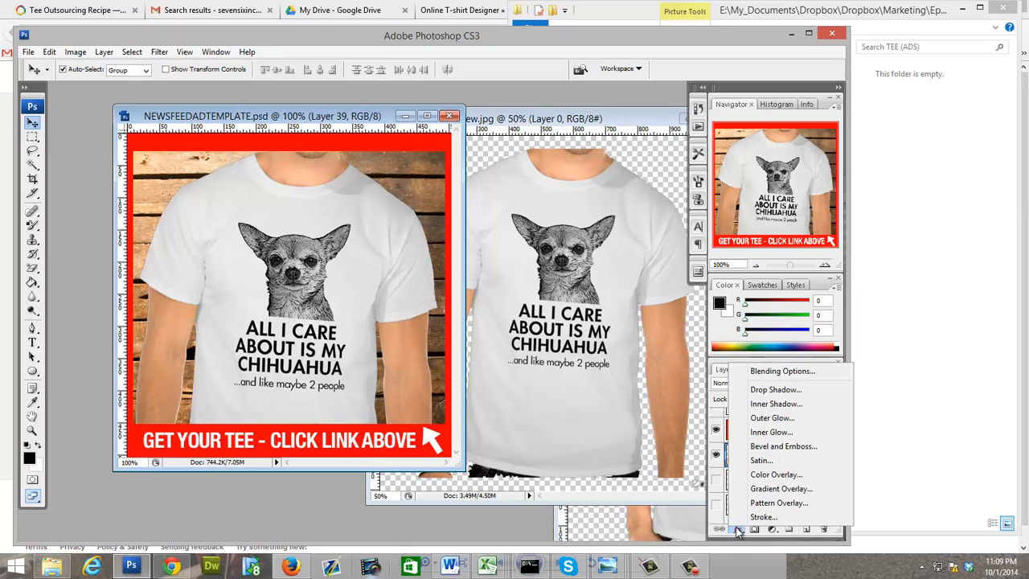
left_click(778, 419)
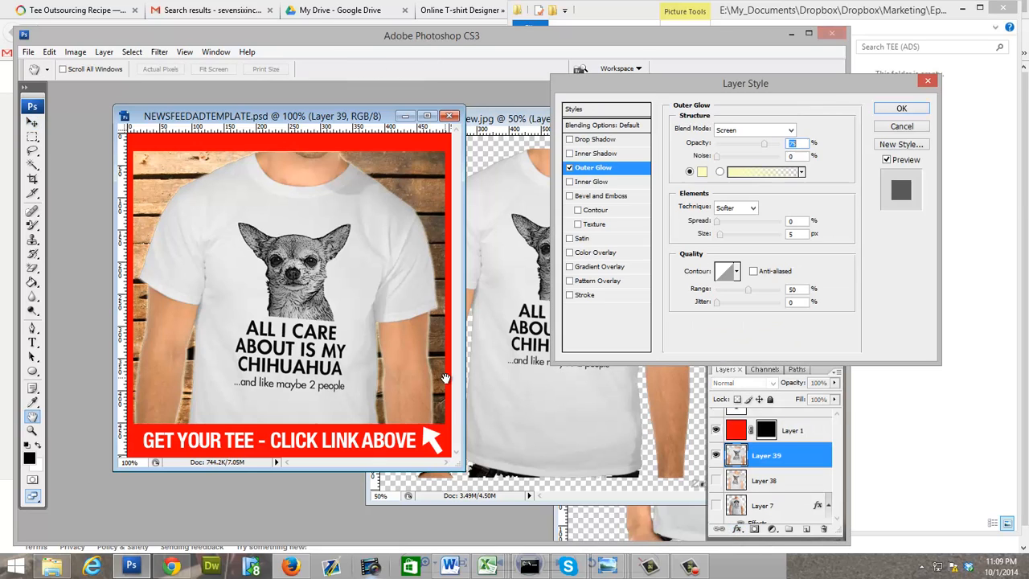
left_click(701, 171)
left_click_drag(138, 160, 7, 72)
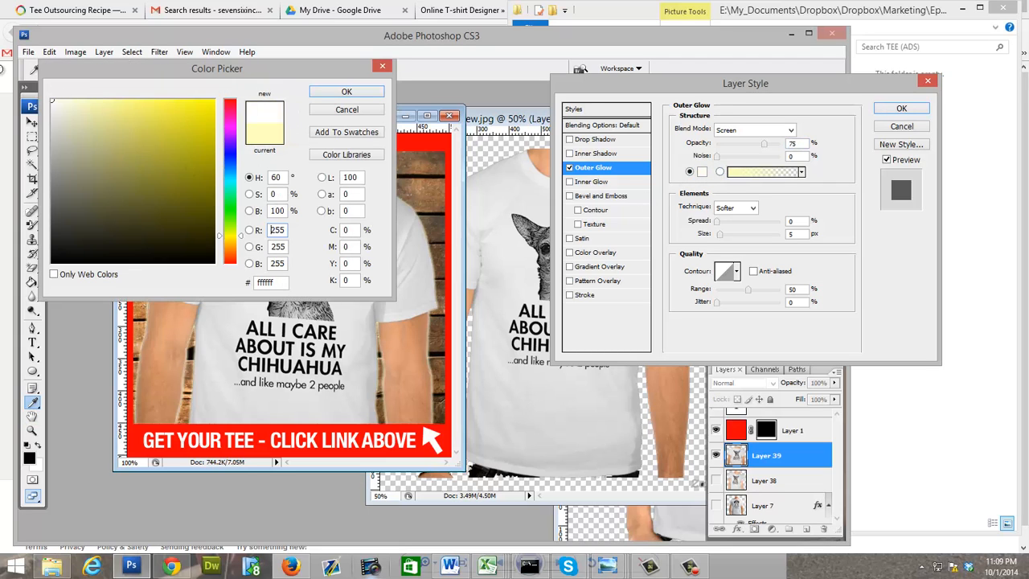
left_click(344, 92)
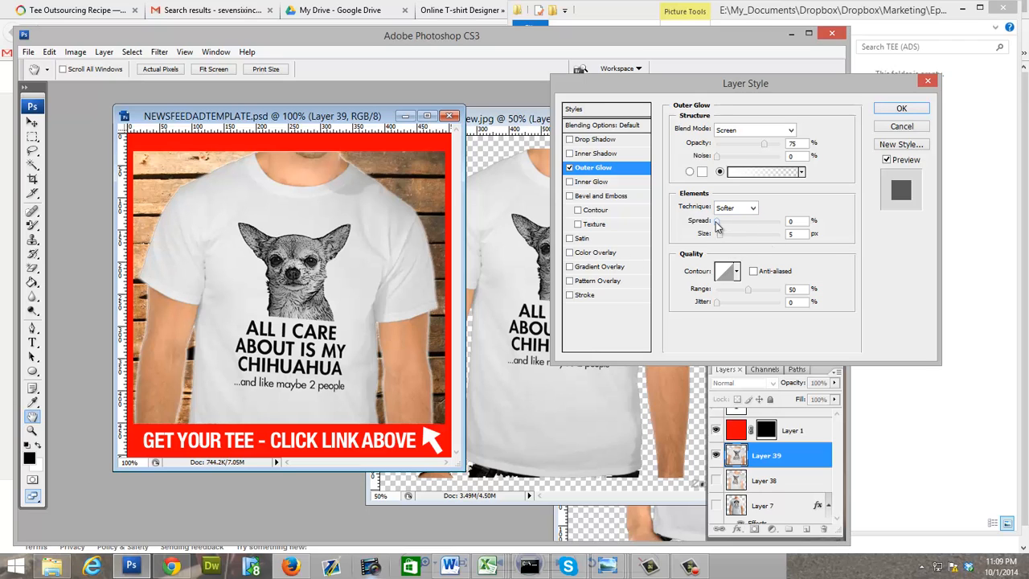
left_click_drag(716, 221, 738, 220)
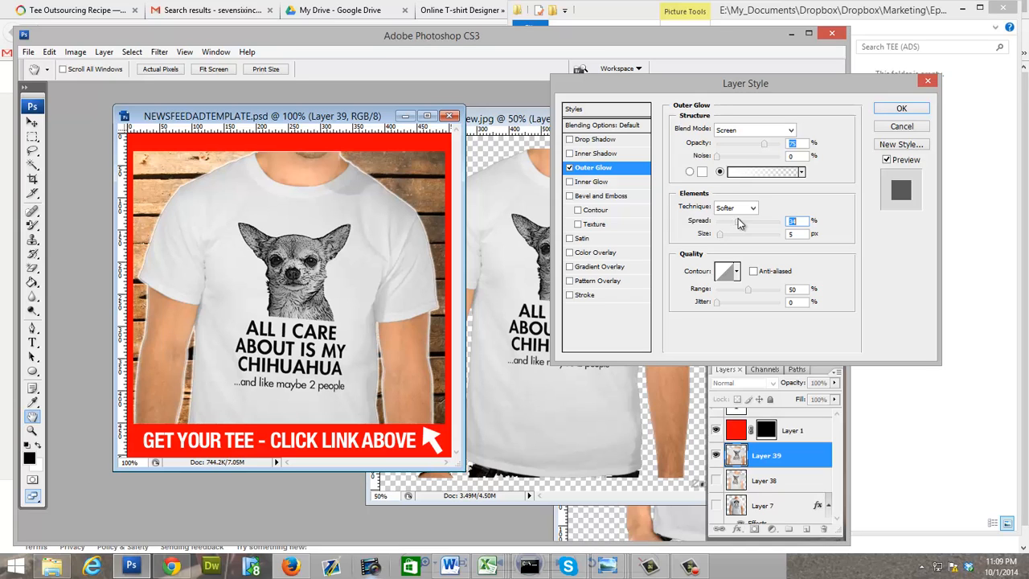
left_click(901, 107)
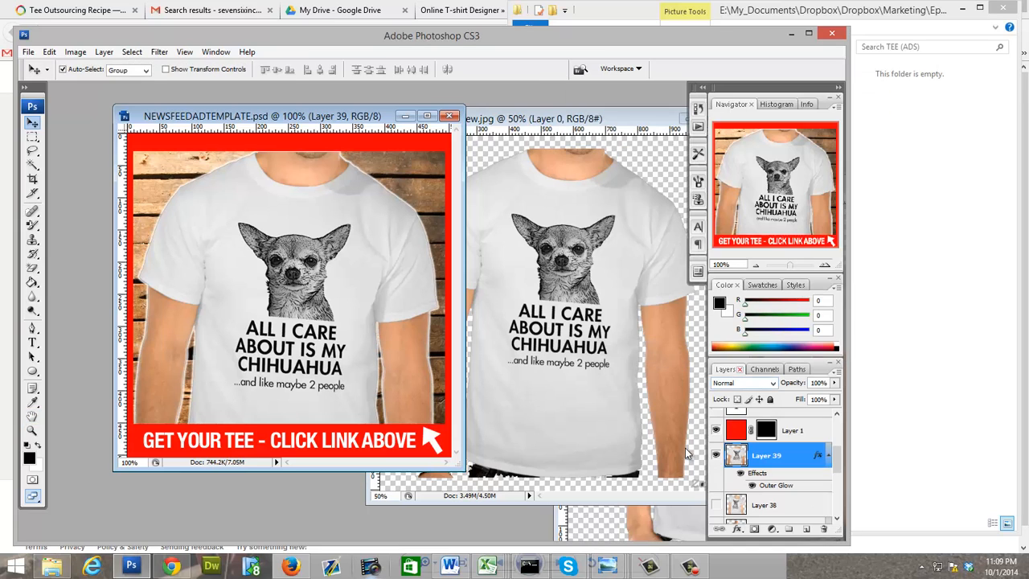
Step: Select Layer 38, hide the men's tee on Layer 39, and show the women's tee instead
left_click(738, 504)
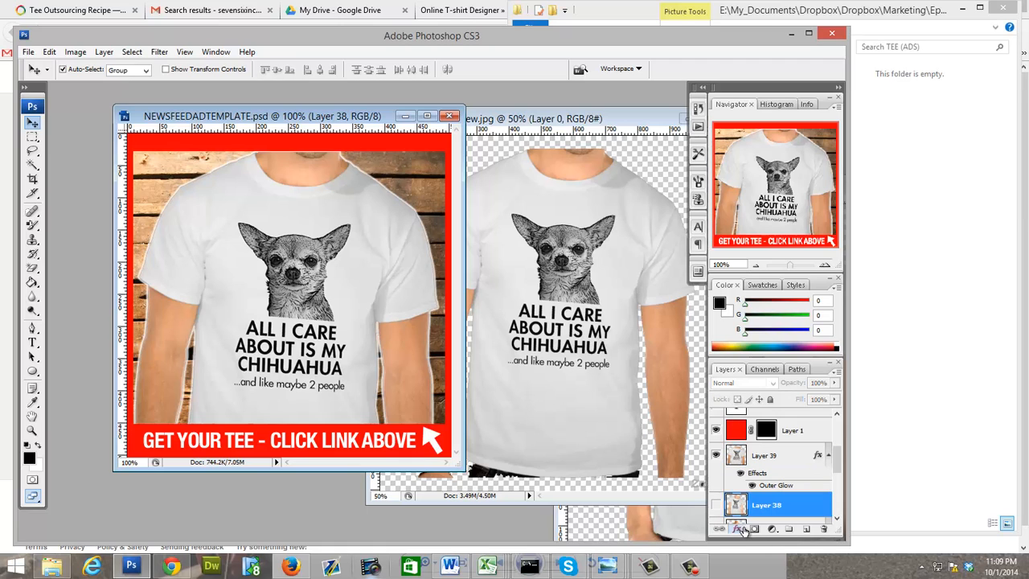
left_click(715, 454)
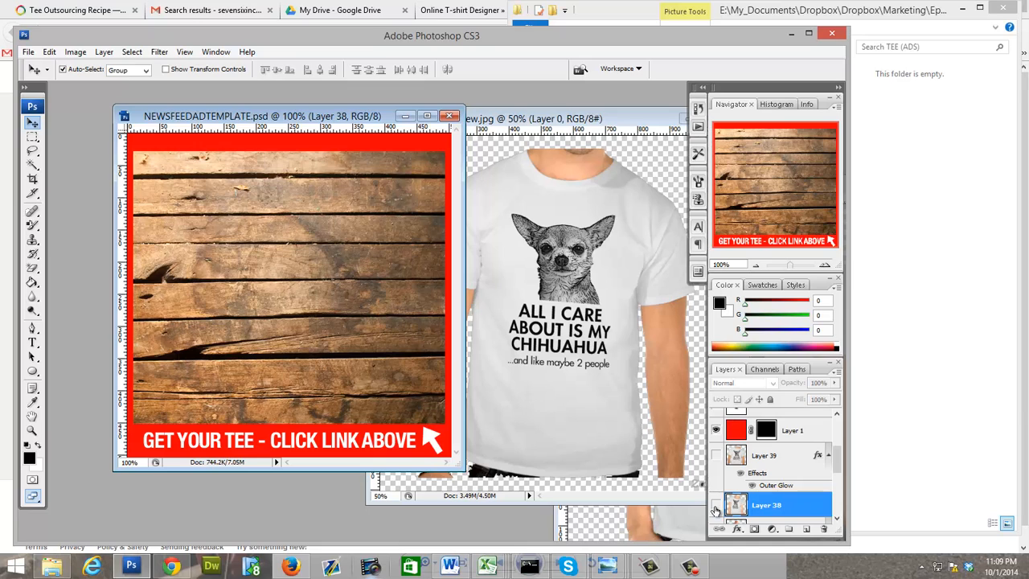
left_click(715, 506)
Step: Add a white (ffffff) Outer Glow with a slightly increased spread to the women's tee on Layer 38
left_click(738, 530)
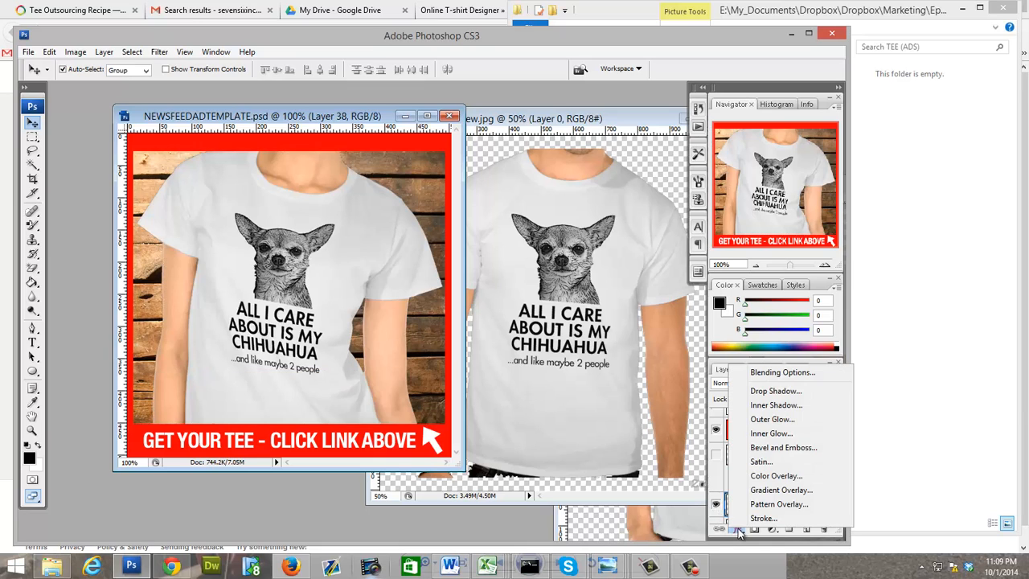
left_click(508, 345)
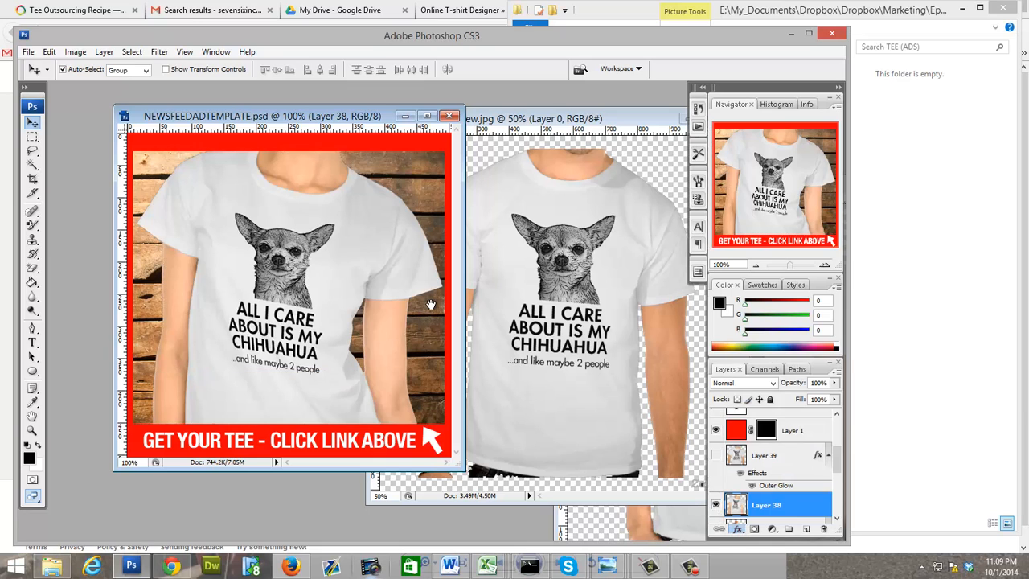
left_click(702, 171)
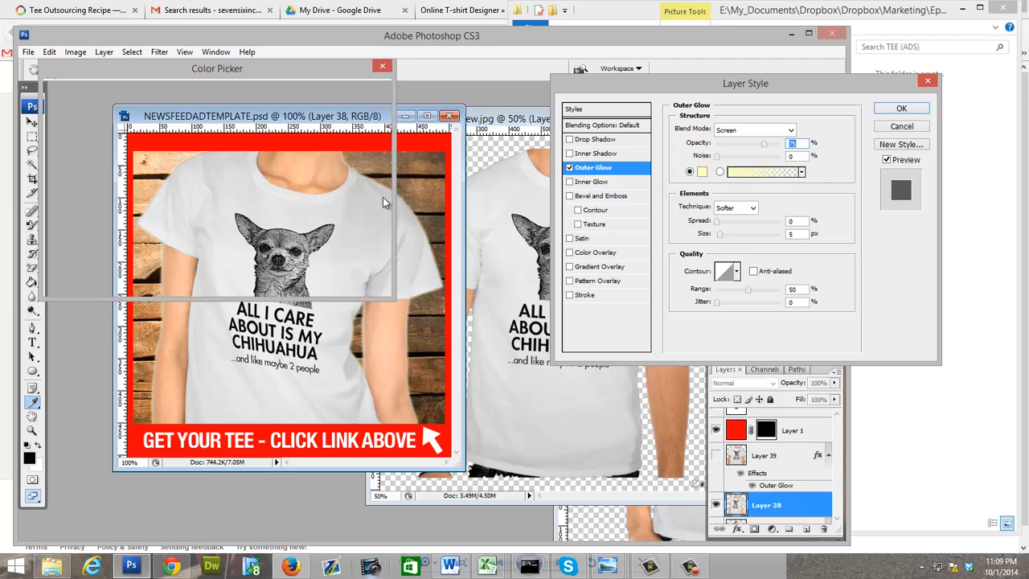
left_click_drag(90, 109, 12, 93)
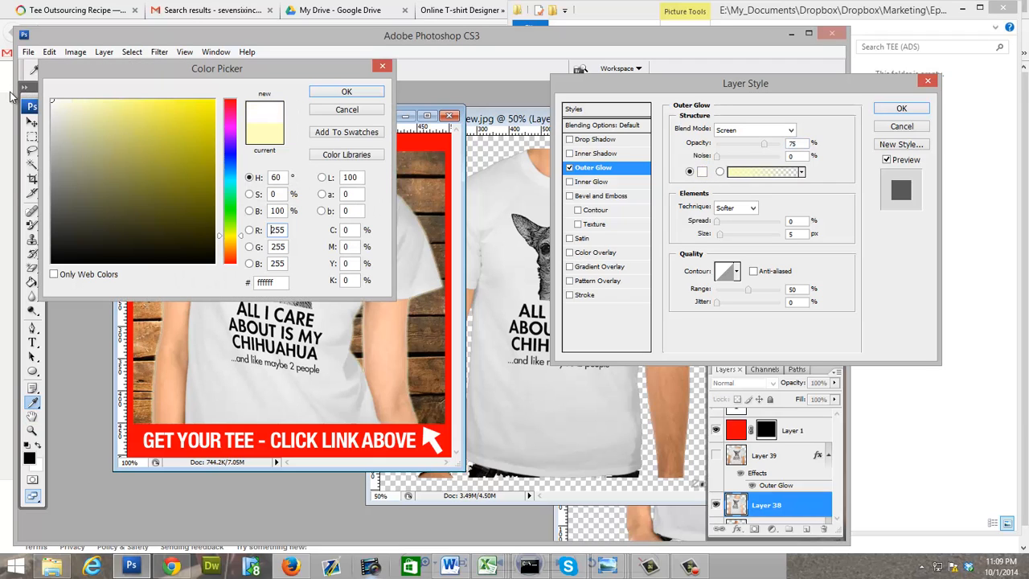
left_click(346, 93)
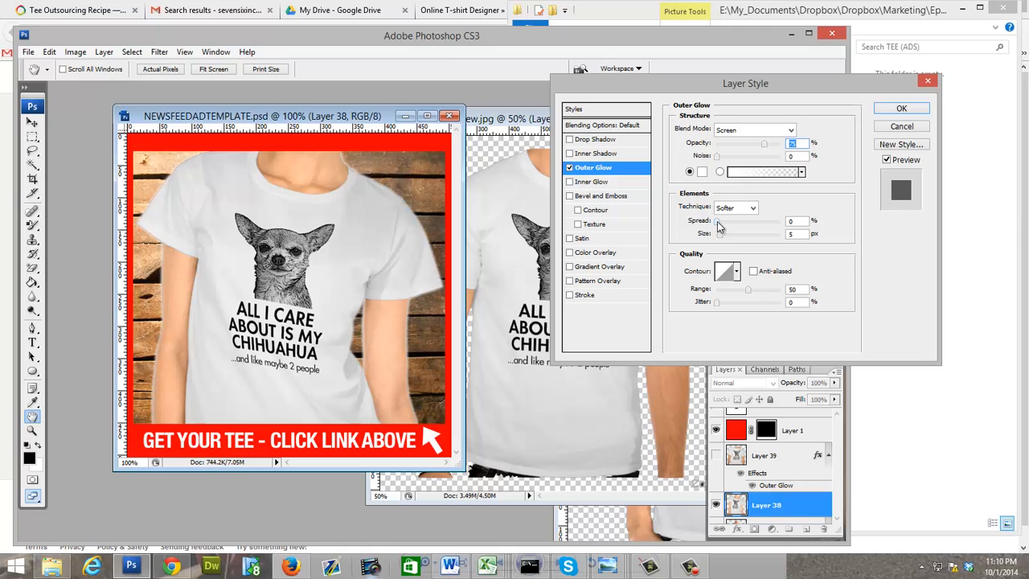
left_click_drag(719, 225, 726, 224)
left_click(901, 107)
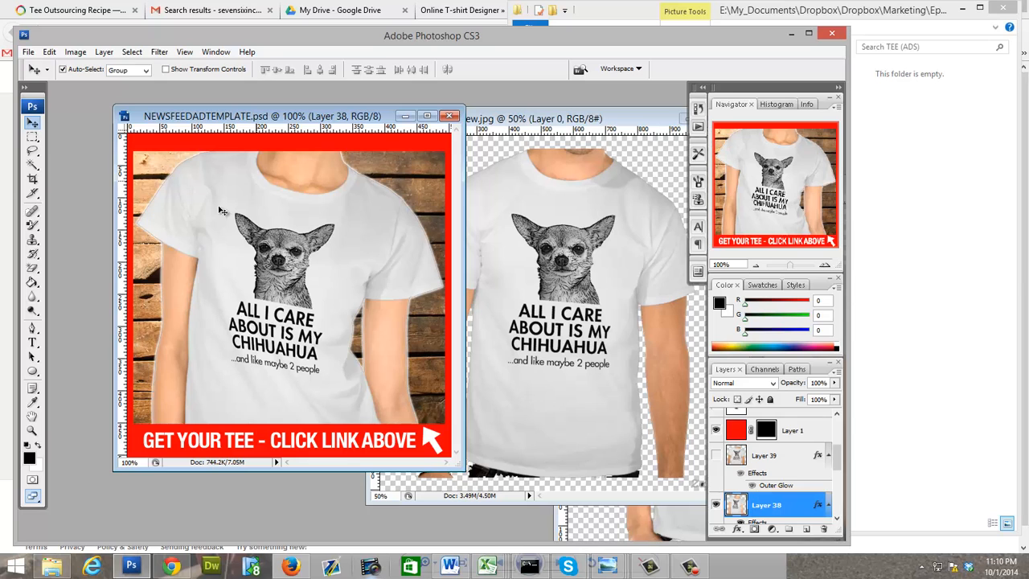
Step: Start a Save for Web export of the women's tee ad as a JPEG and choose the TEE (ADS) campaign folder as destination
left_click(29, 53)
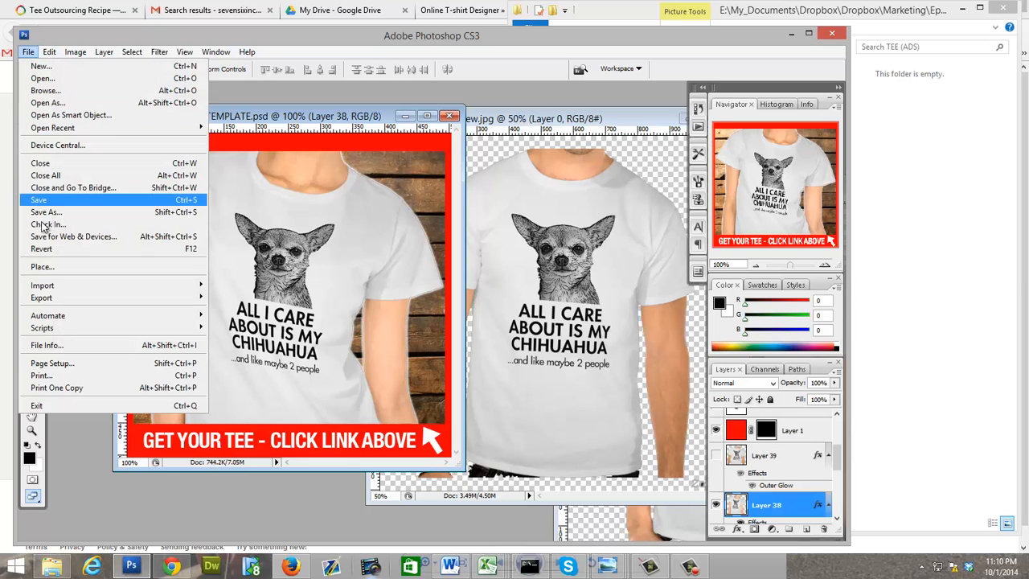
left_click(44, 236)
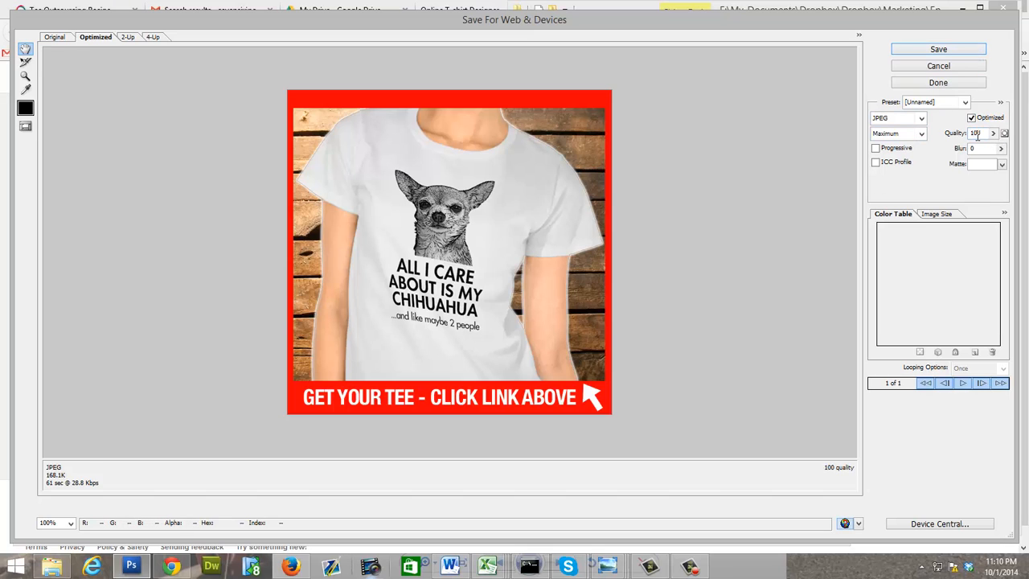
left_click(894, 49)
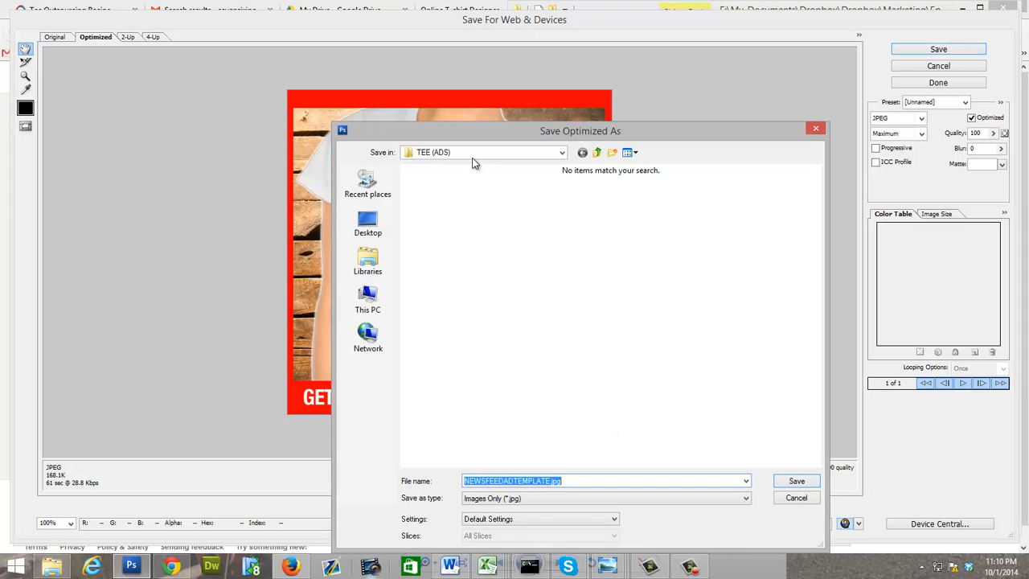
left_click(462, 153)
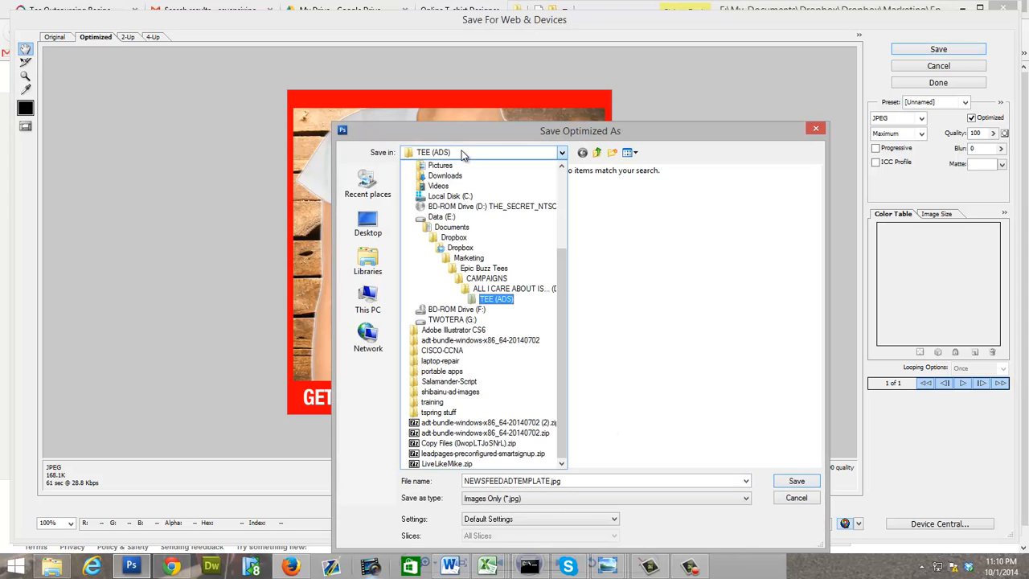
left_click(513, 291)
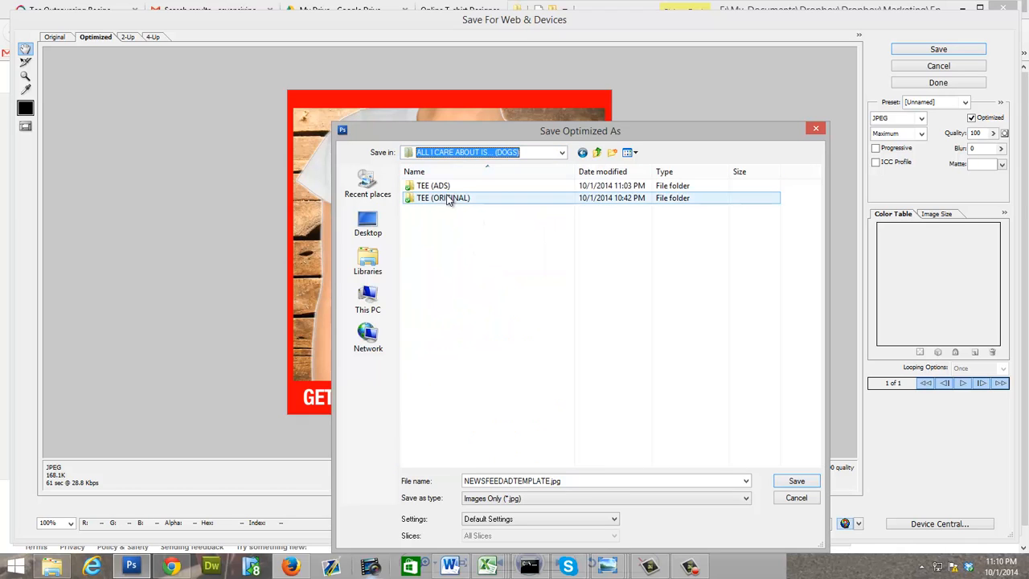
left_click(438, 187)
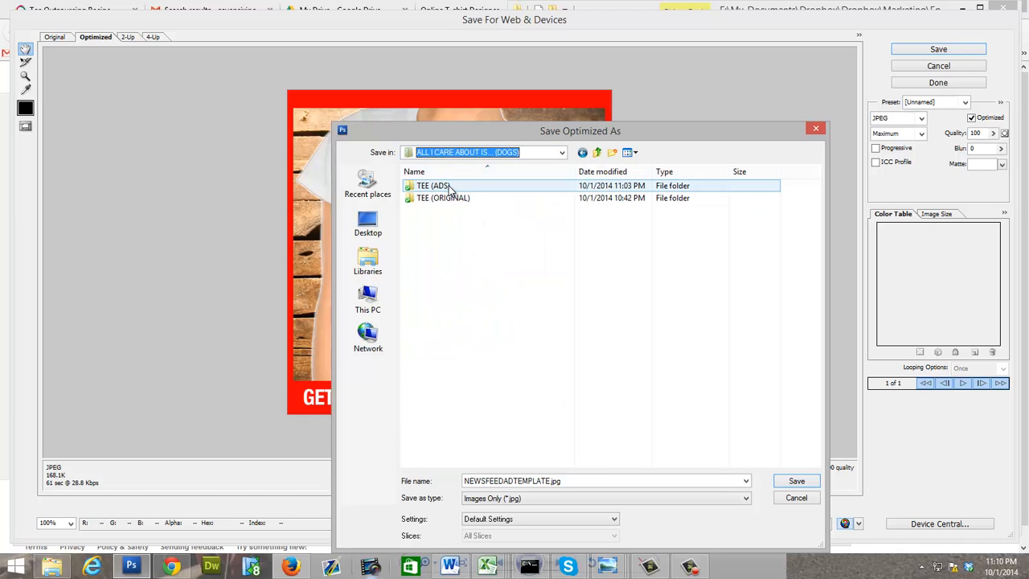
double_click(450, 190)
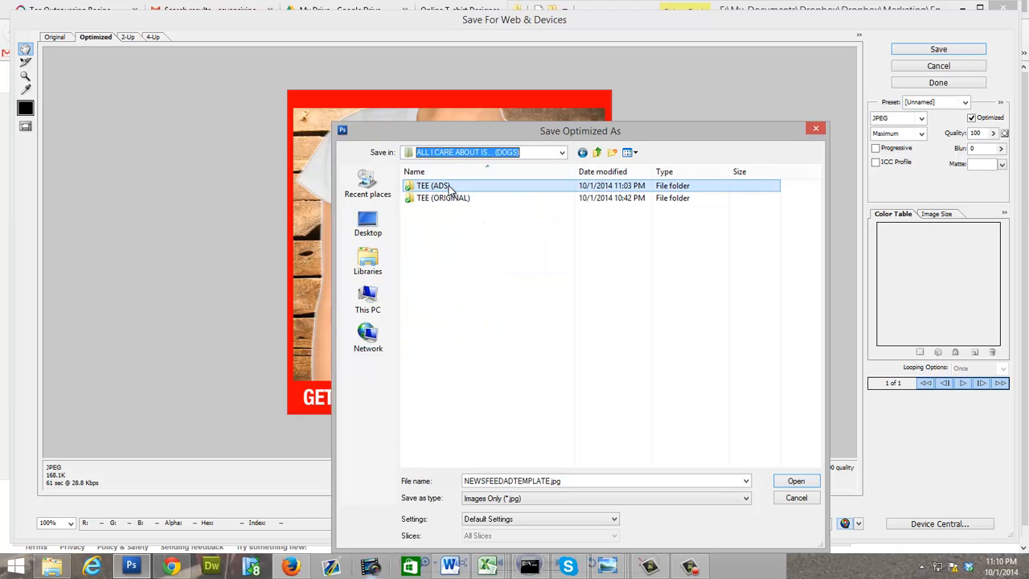
Step: Name the exported women's tee image AD1.jpg and save it
double_click(512, 480)
left_click(550, 481)
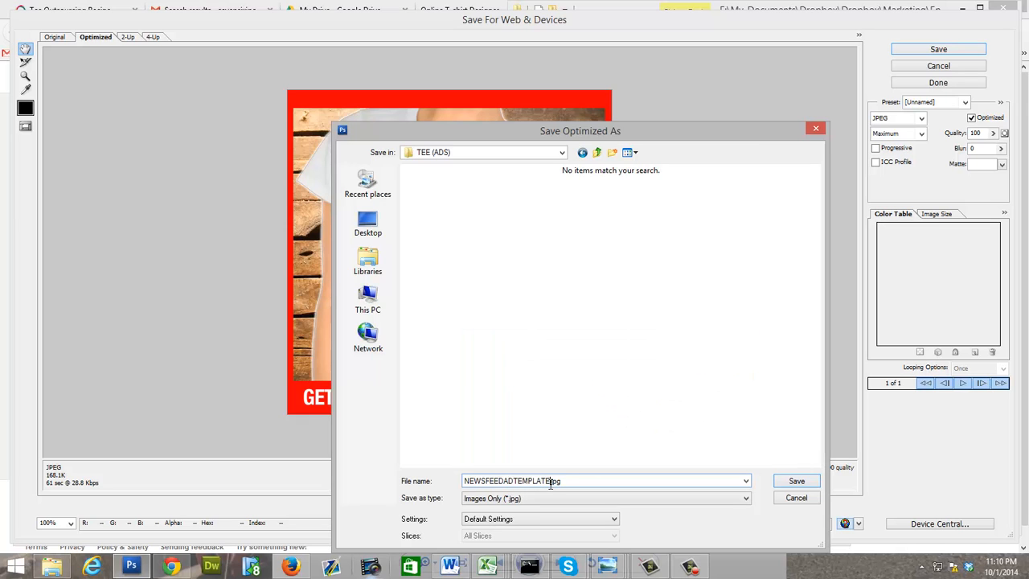
left_click_drag(550, 481, 413, 494)
type("A")
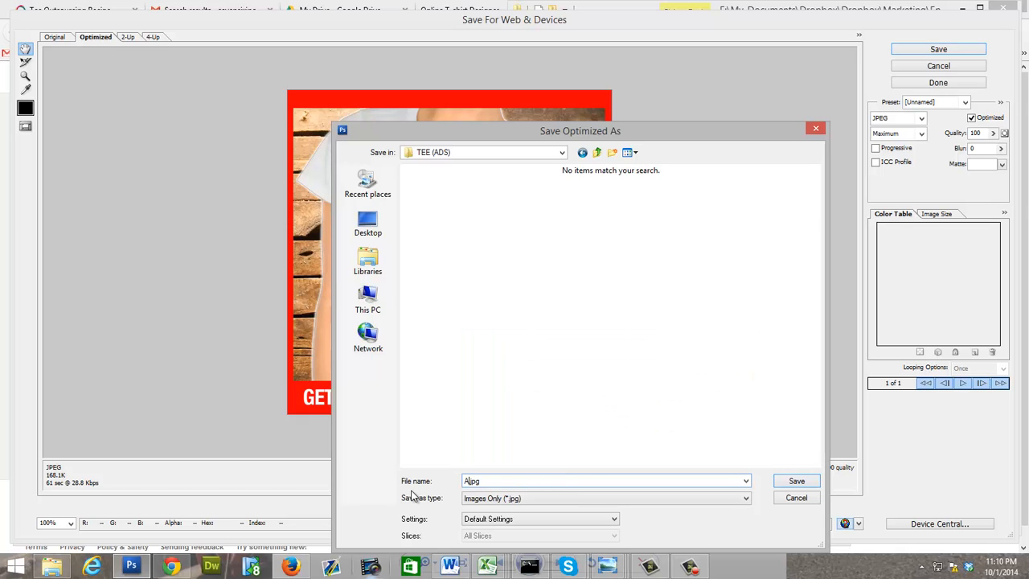
type("D1")
left_click(796, 480)
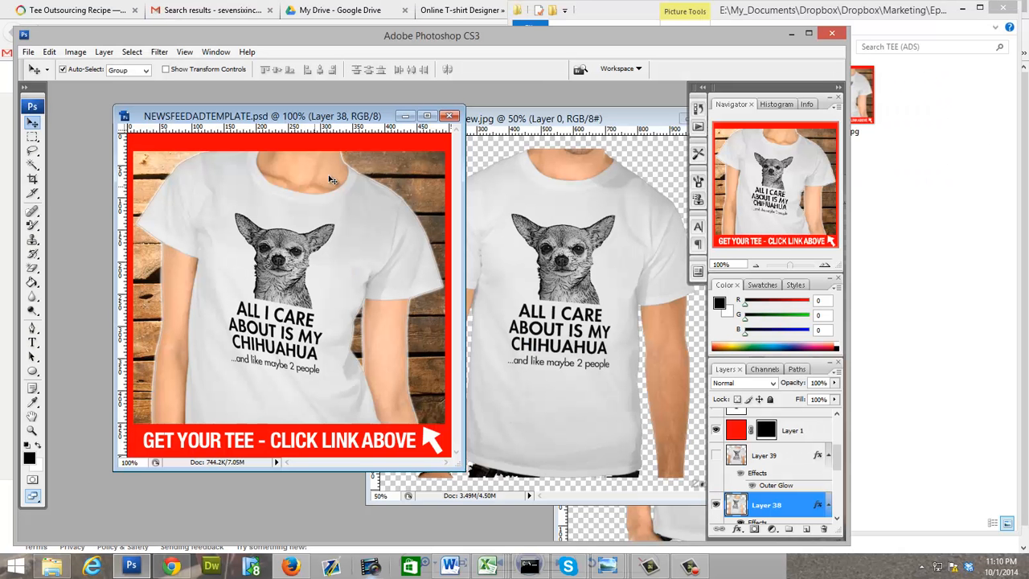
Step: Show the men's tee on Layer 39 instead of Layer 38, and export the ad for web as AD2.jpg in the TEE (ADS) folder
left_click(716, 455)
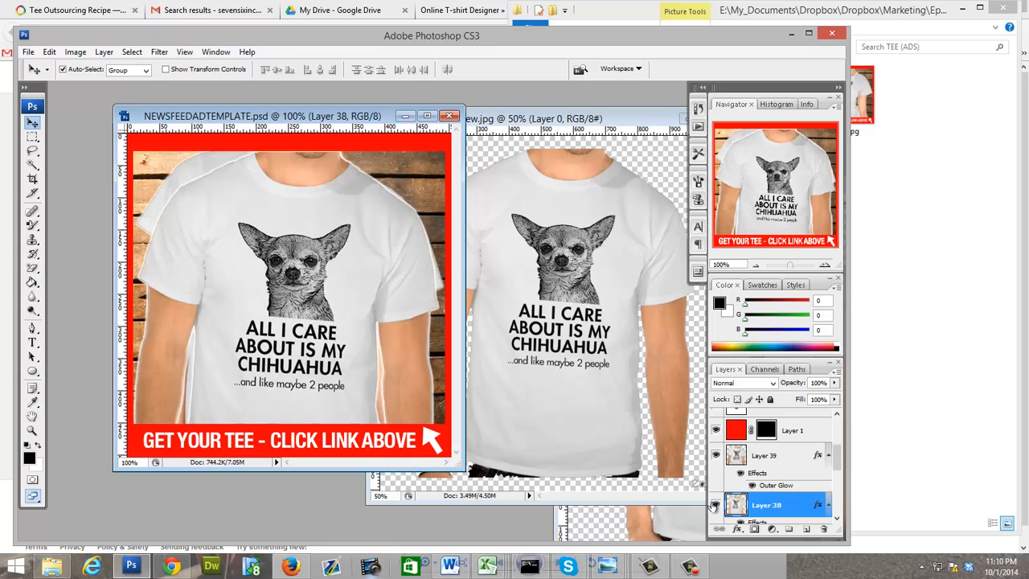
left_click(716, 504)
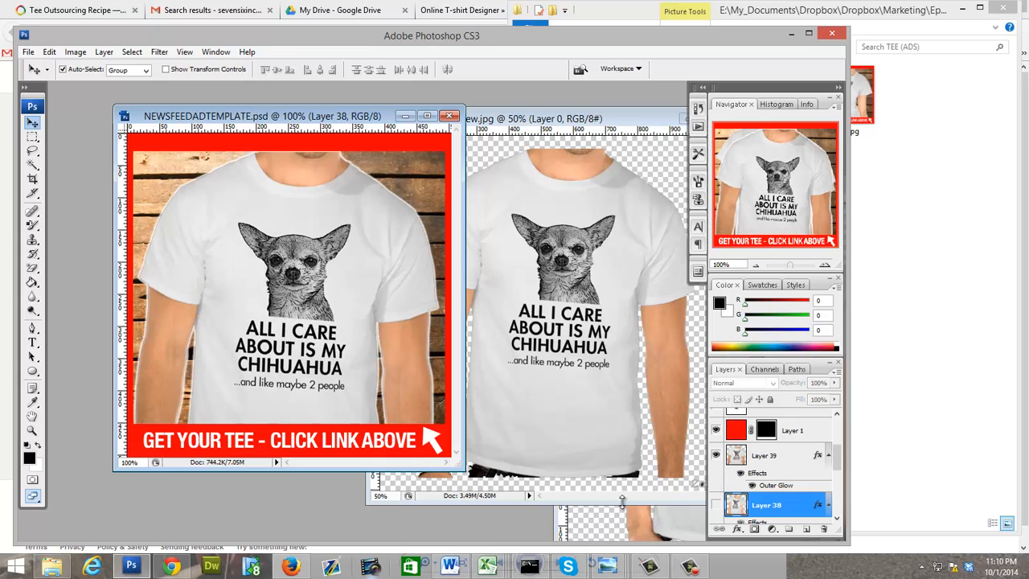
left_click(31, 50)
left_click(73, 230)
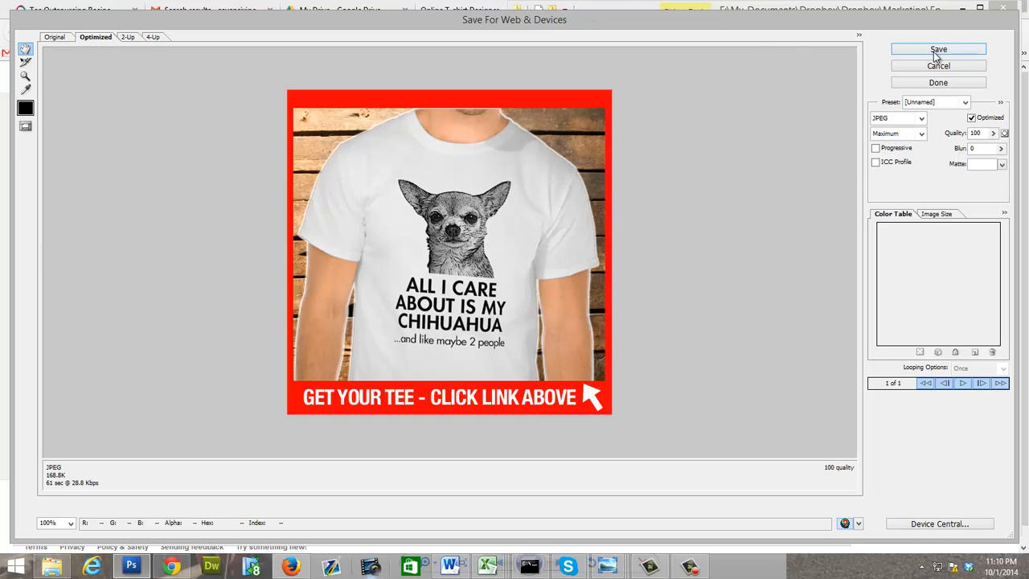
left_click(934, 50)
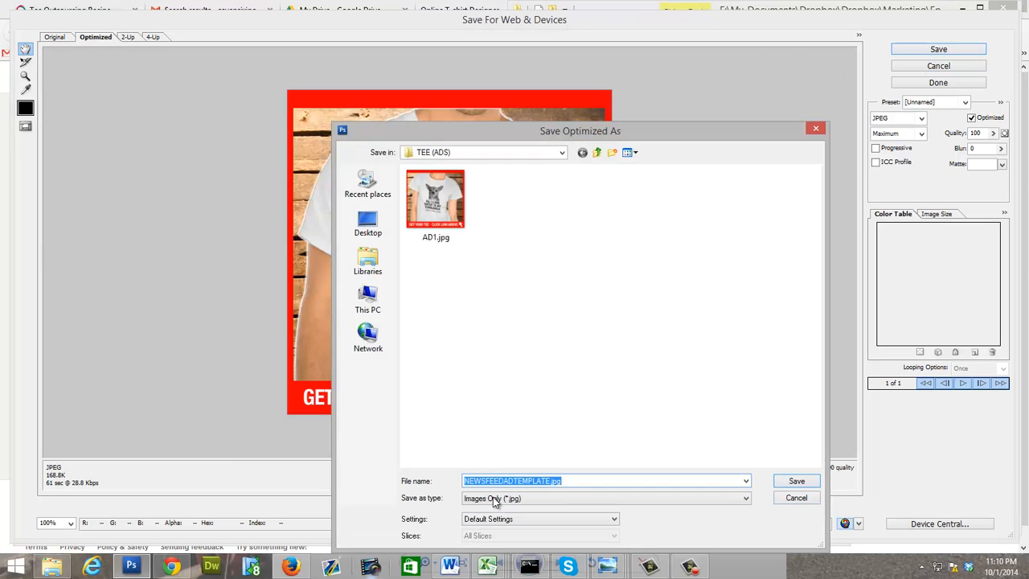
left_click(552, 479)
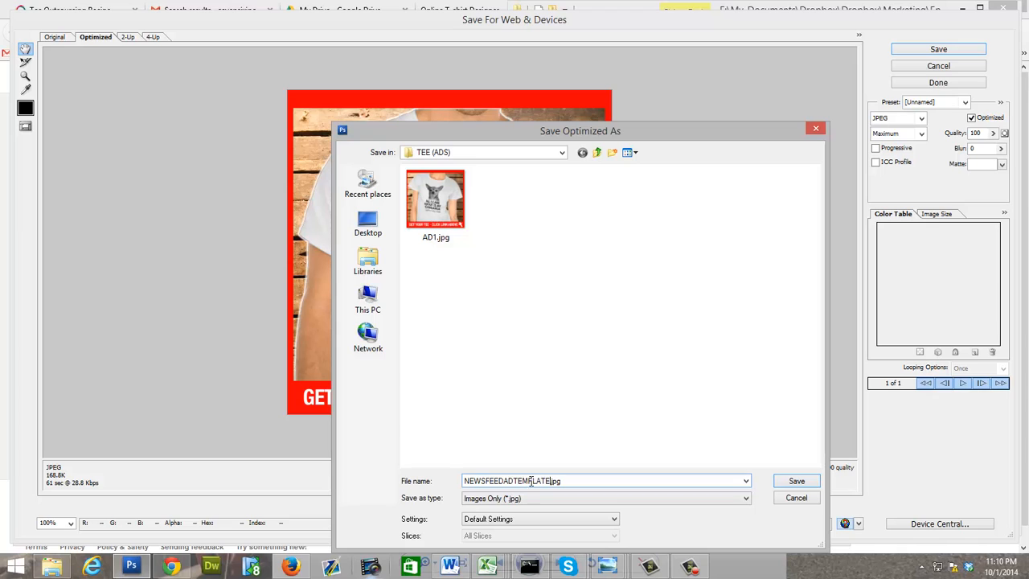
key("shift+Home")
type("A")
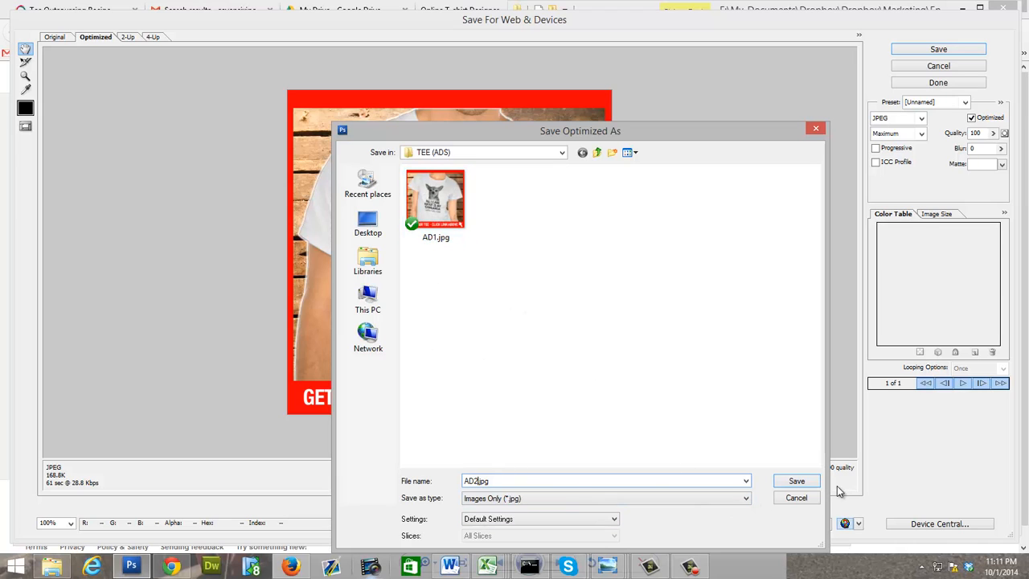
left_click(797, 482)
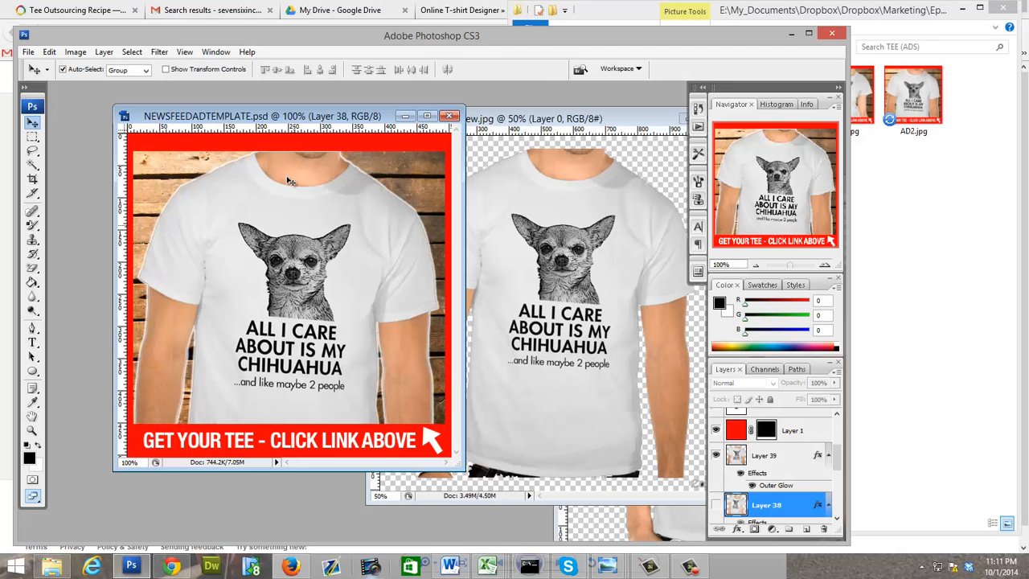